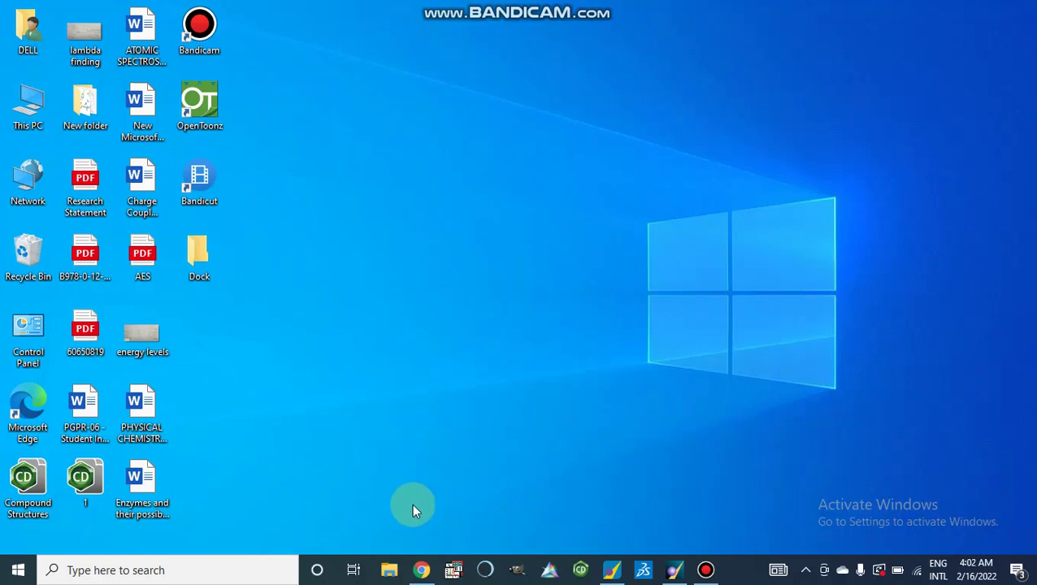
Restore the Chrome window showing the RCSB PDB homepage from the taskbar
left_click(423, 573)
type("4I")
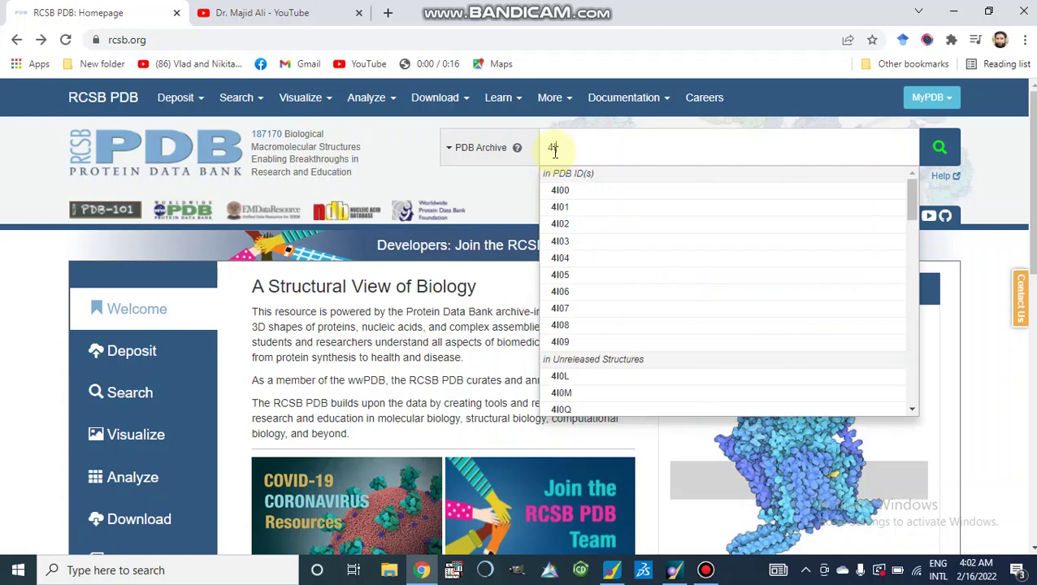
Complete the PDB archive search for 4IWZ and open its structure page
type("WZ")
key("Return")
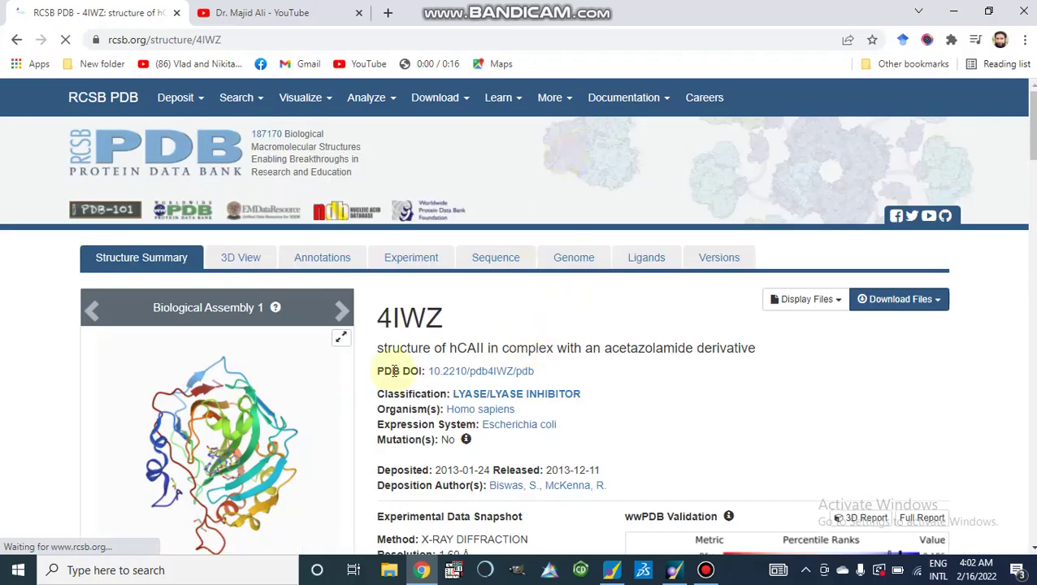
scroll(481, 368, "down", 2)
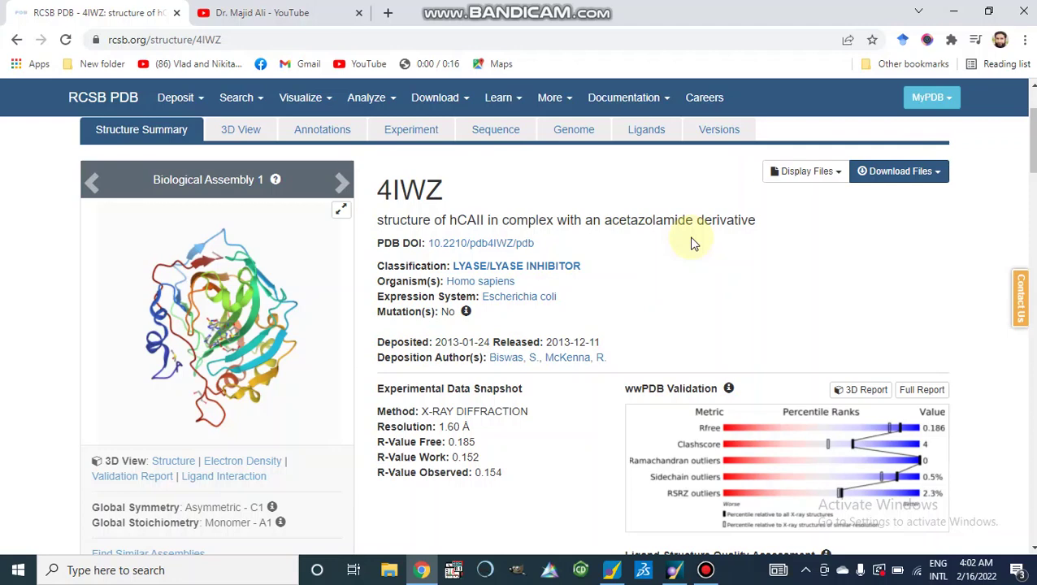
scroll(537, 334, "down", 1)
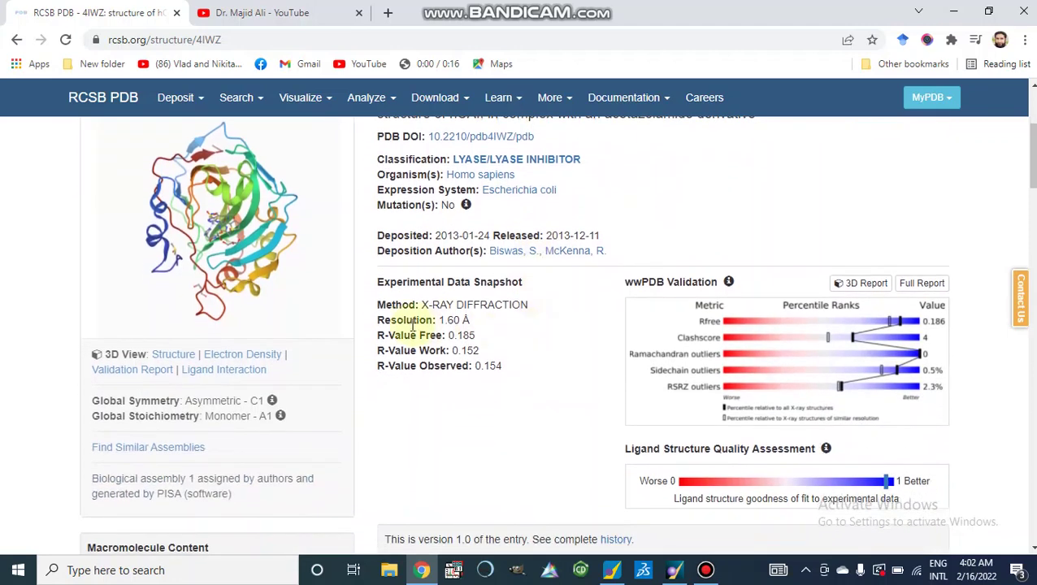
scroll(490, 333, "down", 1)
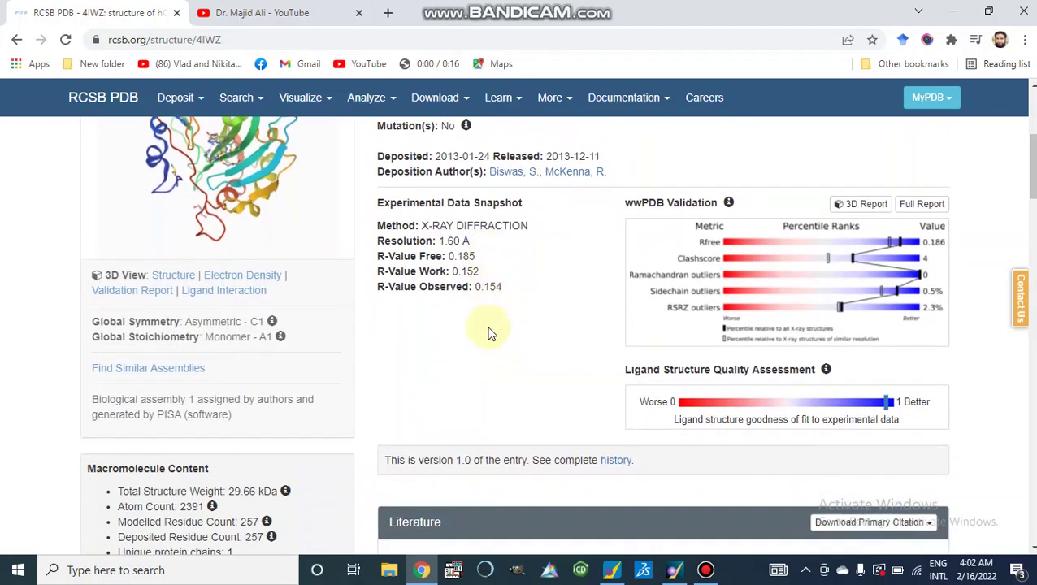
scroll(490, 333, "down", 1)
scroll(490, 333, "down", 3)
scroll(490, 334, "down", 2)
scroll(490, 333, "down", 1)
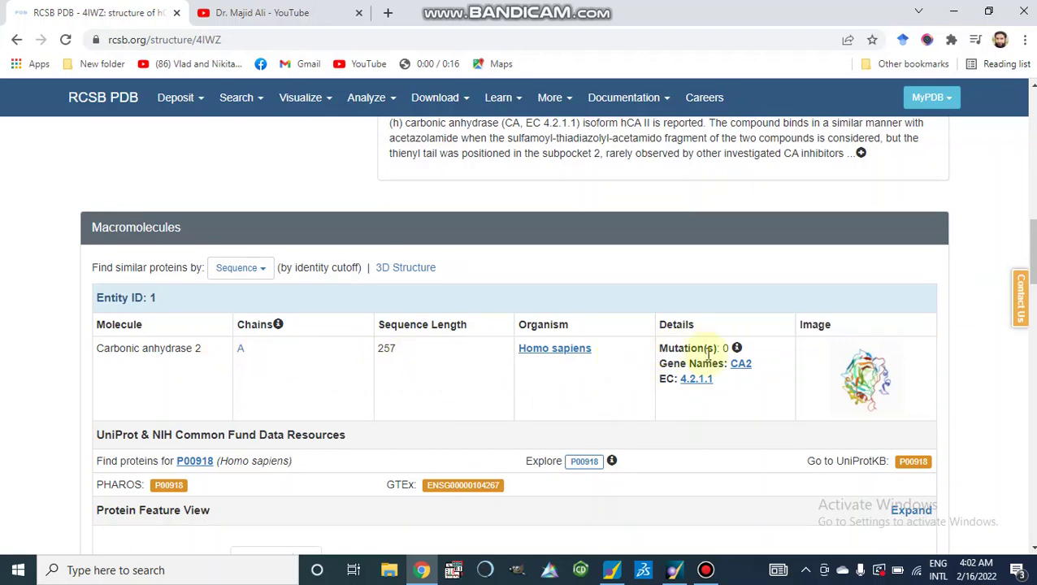
scroll(543, 446, "down", 3)
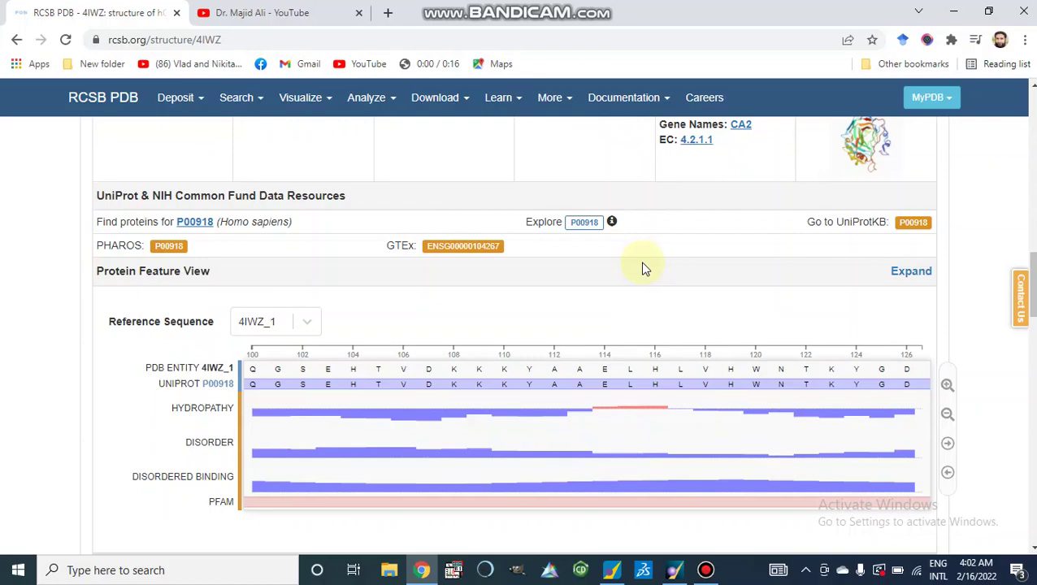
scroll(641, 268, "up", 10)
scroll(627, 341, "down", 2)
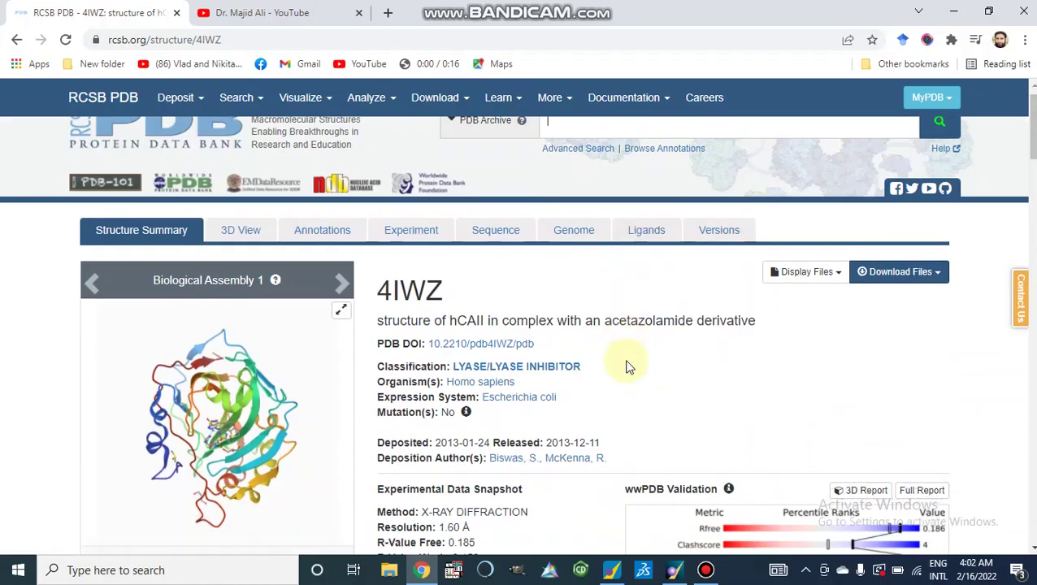
scroll(627, 363, "down", 4)
scroll(626, 365, "down", 5)
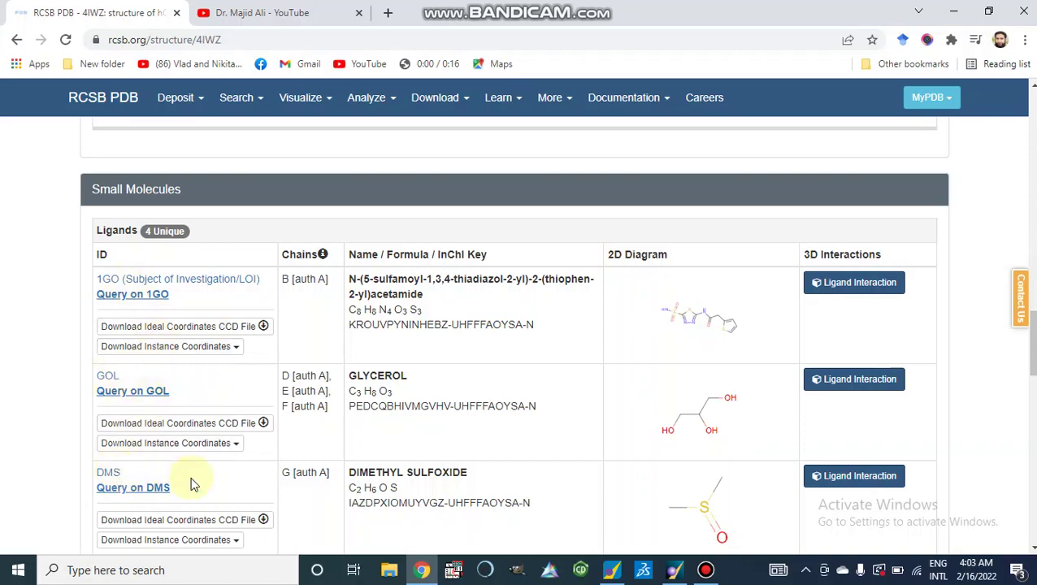
scroll(307, 488, "down", 2)
scroll(308, 490, "up", 1)
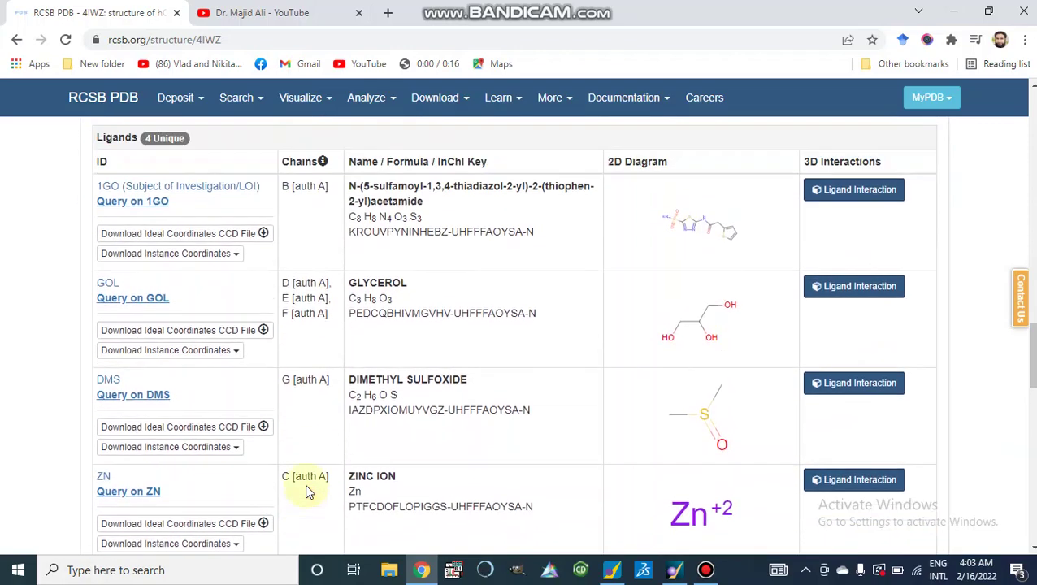
scroll(307, 490, "up", 2)
key("Home")
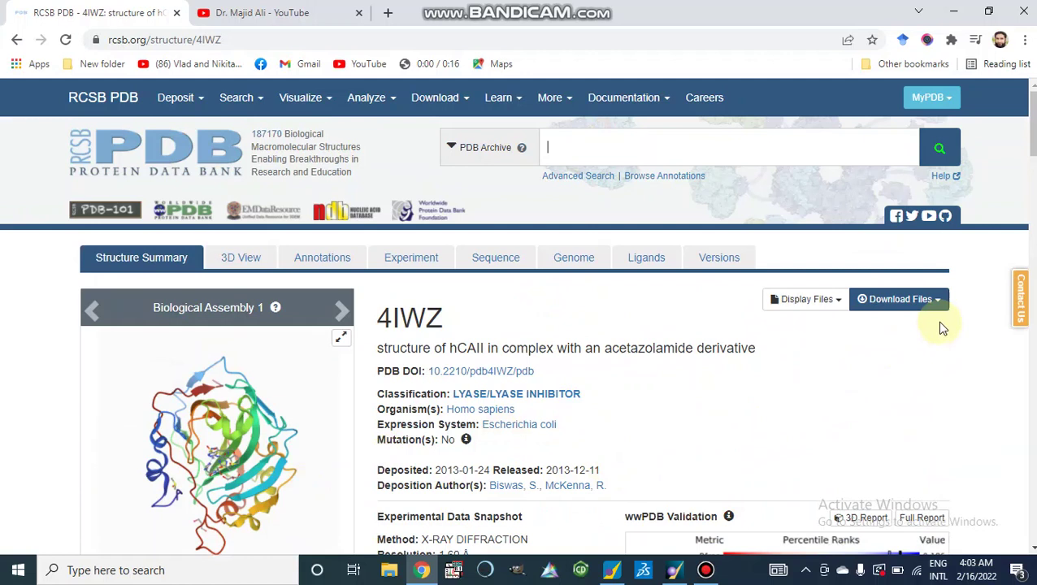
Download 4IWZ in PDB format and open 4iwz (3).pdb in Discovery Studio Visualizer
left_click(936, 305)
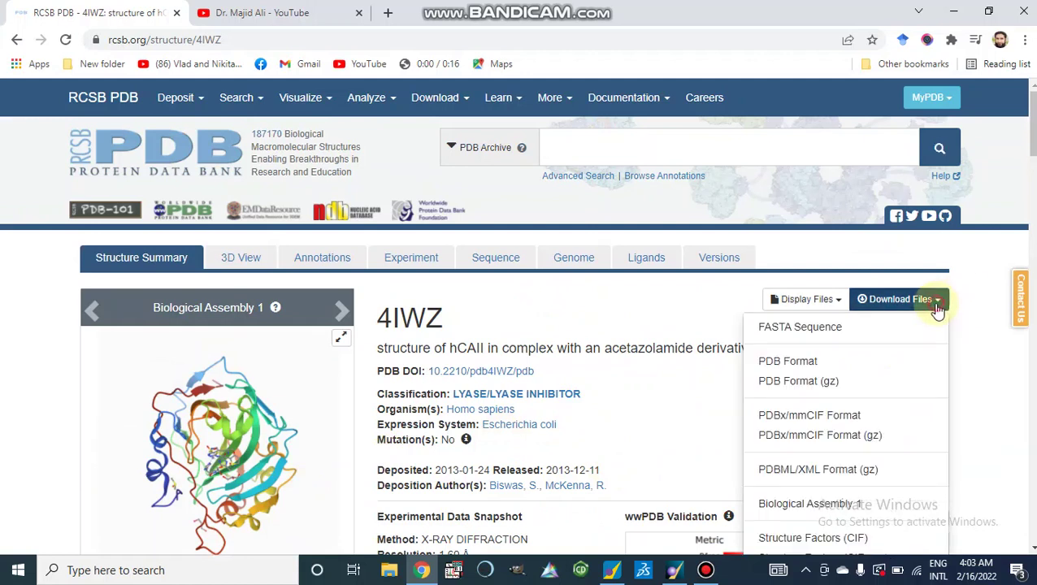
left_click(769, 370)
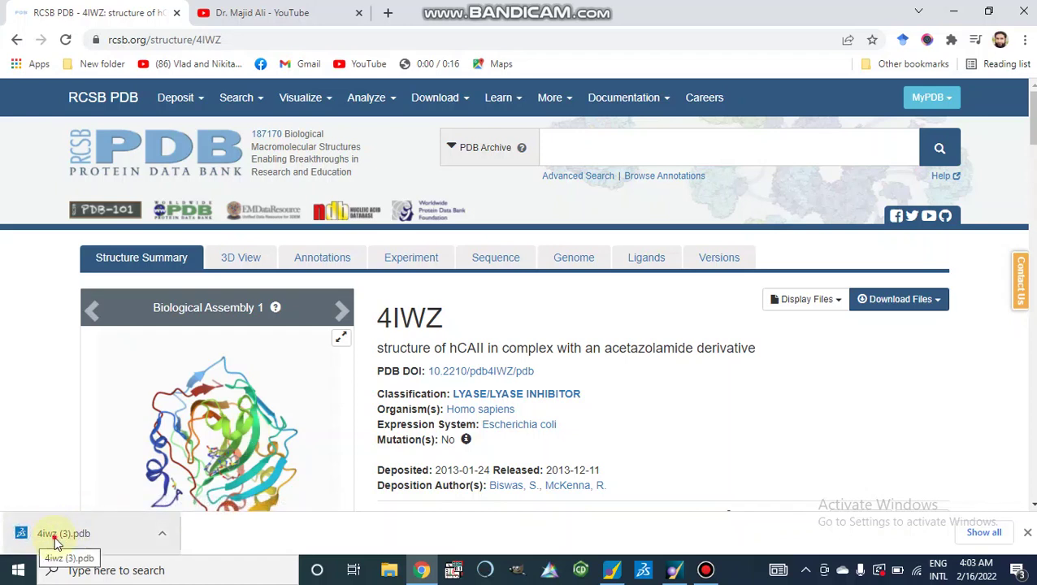
left_click(56, 540)
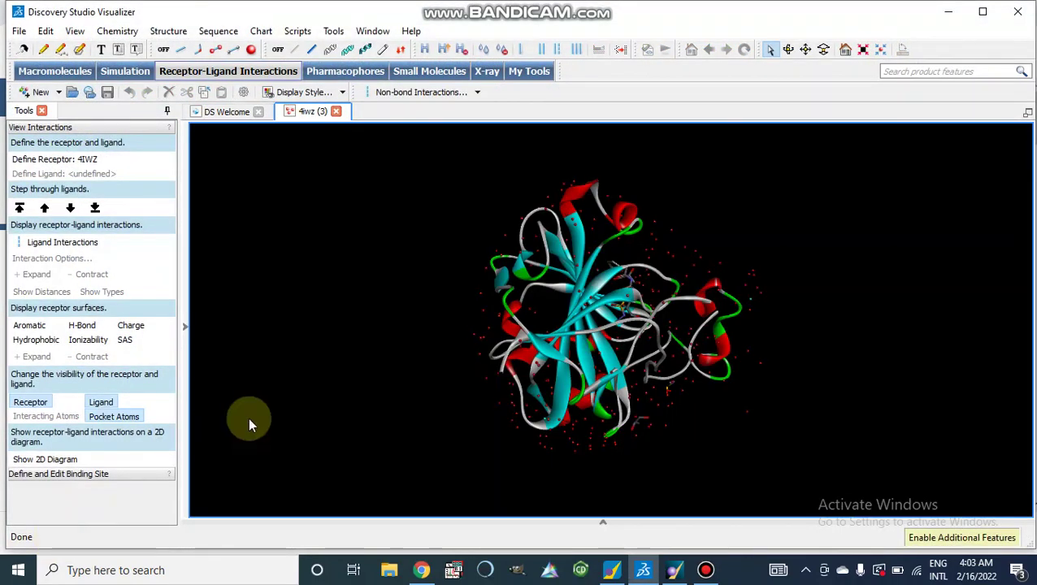
Show the Hierarchy view and expand the second chain A to list its ligands
left_click(183, 327)
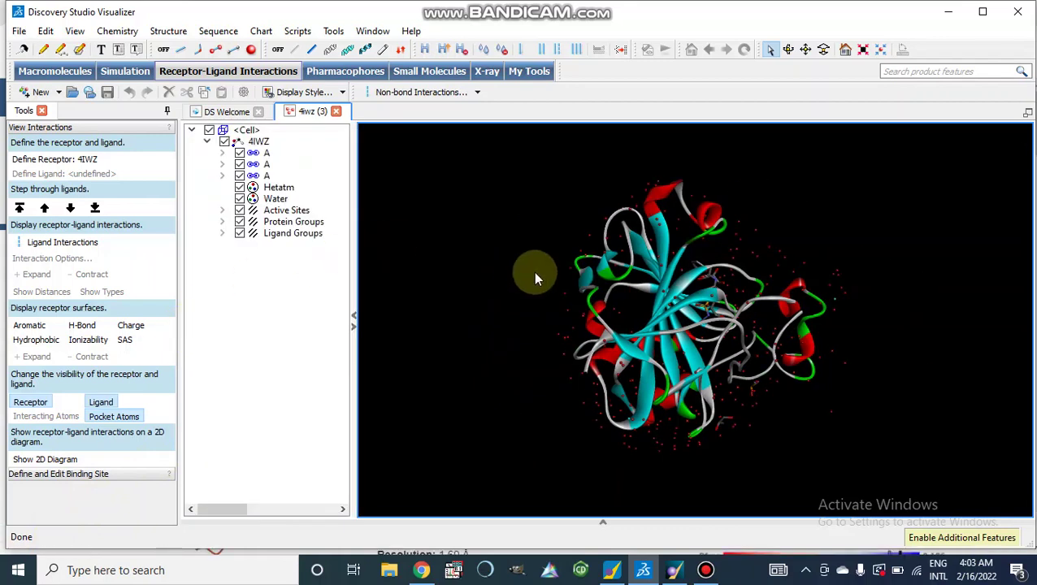
left_click(251, 156)
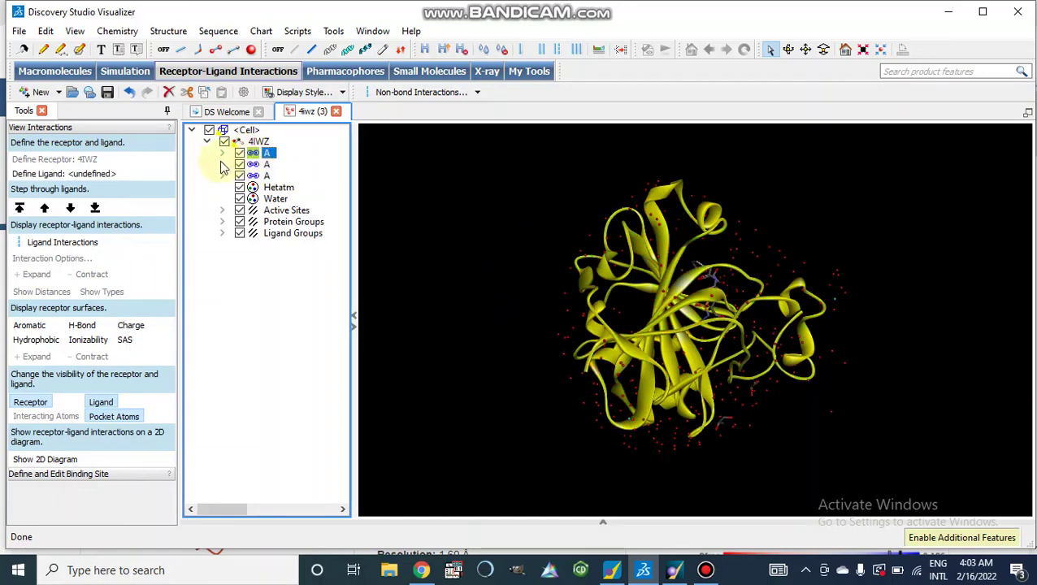
left_click(222, 153)
left_click(222, 153)
left_click(221, 164)
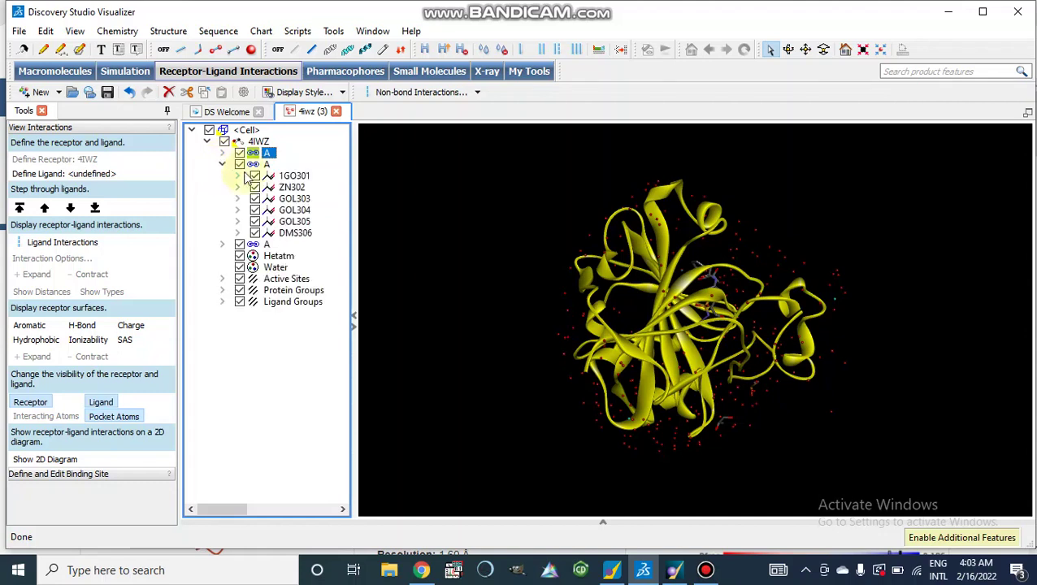
Select glycerols GOL303–GOL305 and DMS306 in chain A's ligand list
left_click(278, 177)
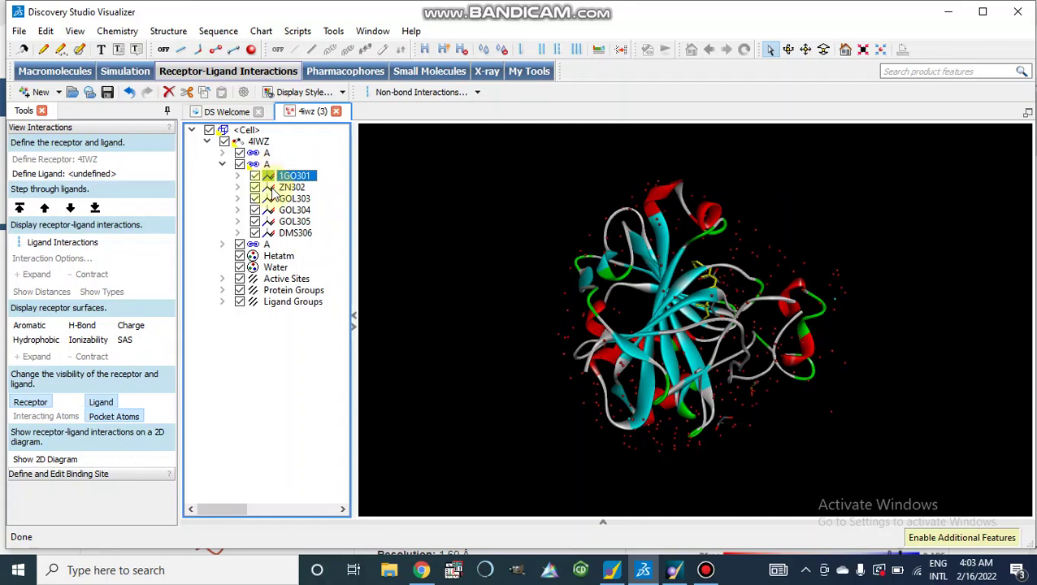
left_click(271, 191)
left_click(270, 201)
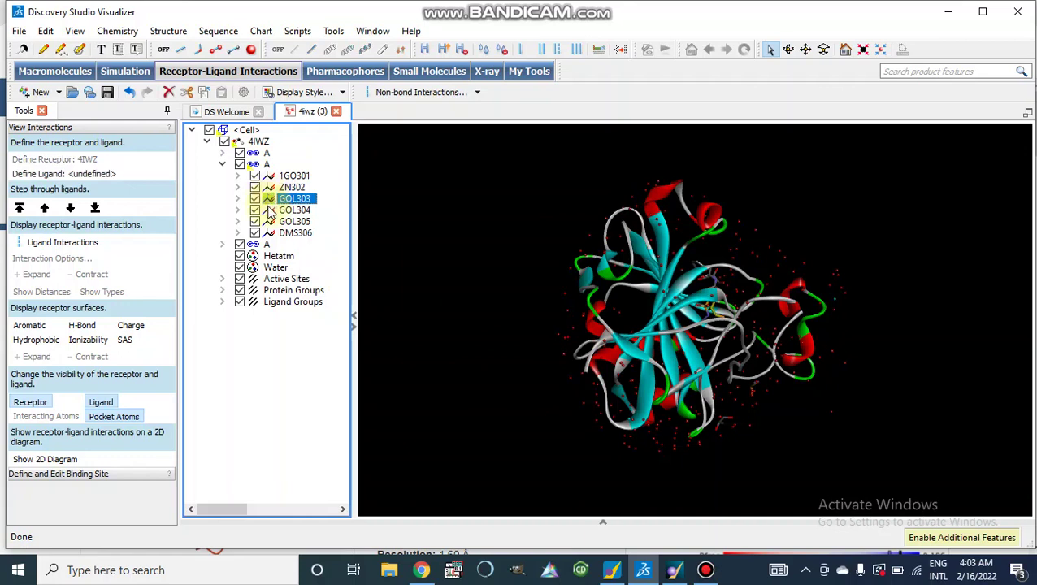
left_click(269, 211)
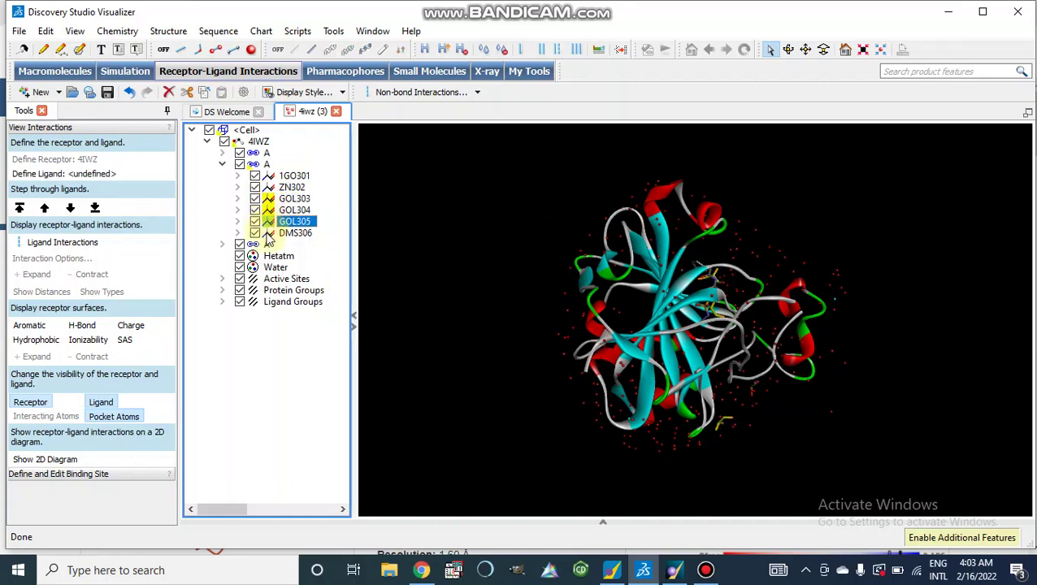
left_click(268, 233)
Cut the glycerols, DMSO and all HOH water molecules from the 4IWZ structure
right_click(268, 212)
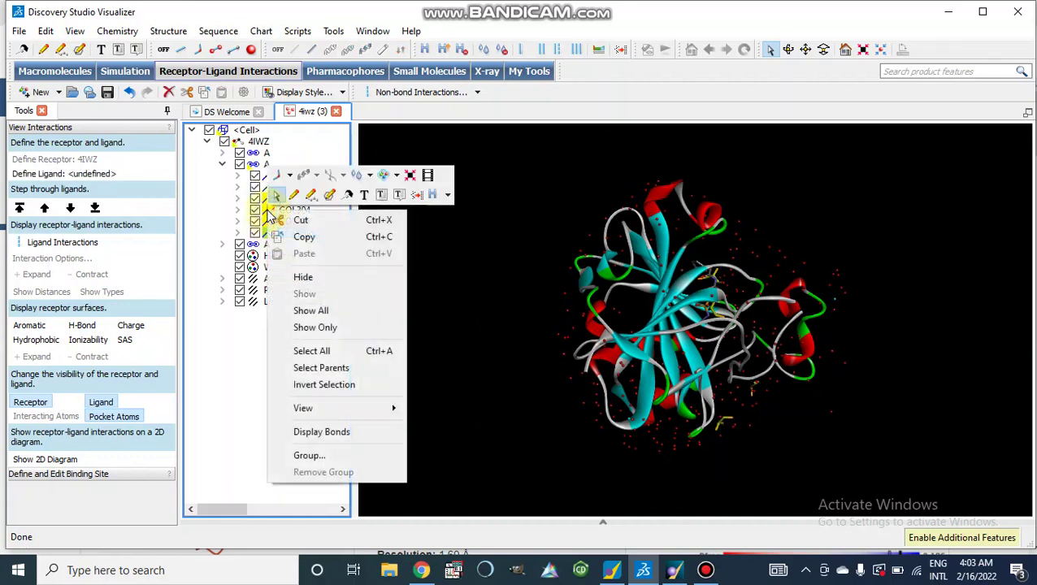
left_click(300, 222)
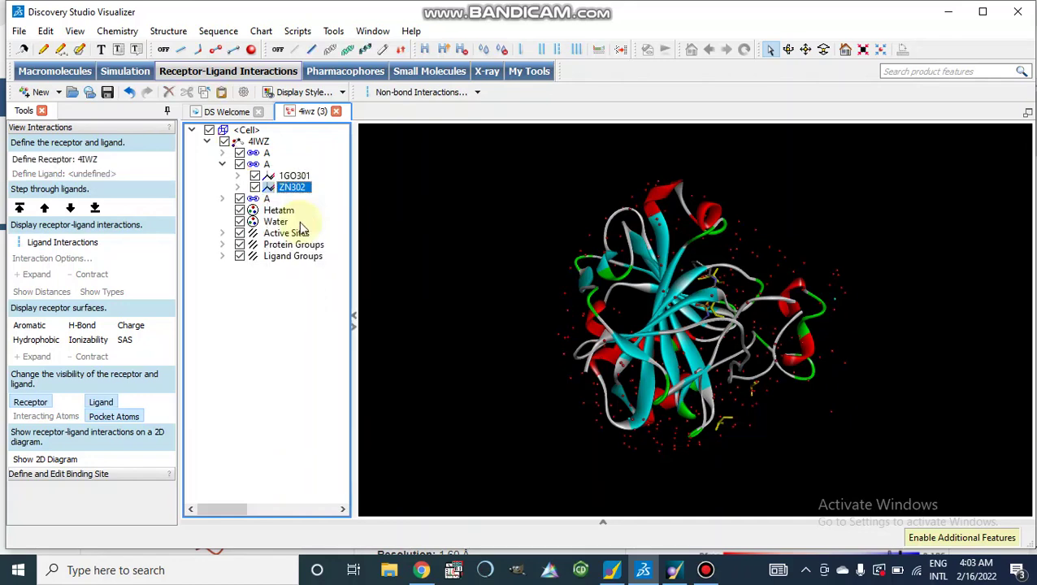
left_click(221, 199)
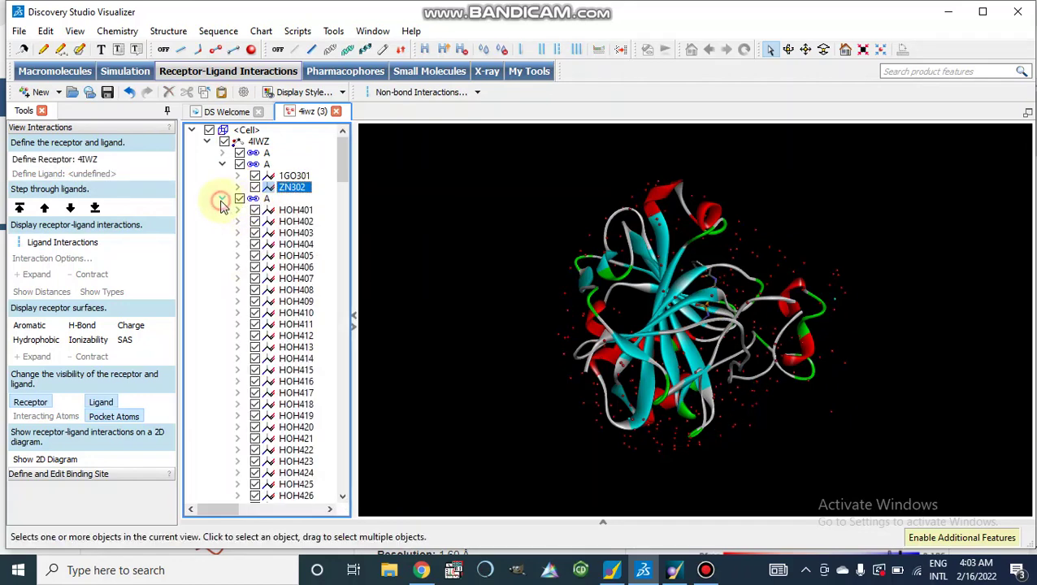
left_click(257, 202)
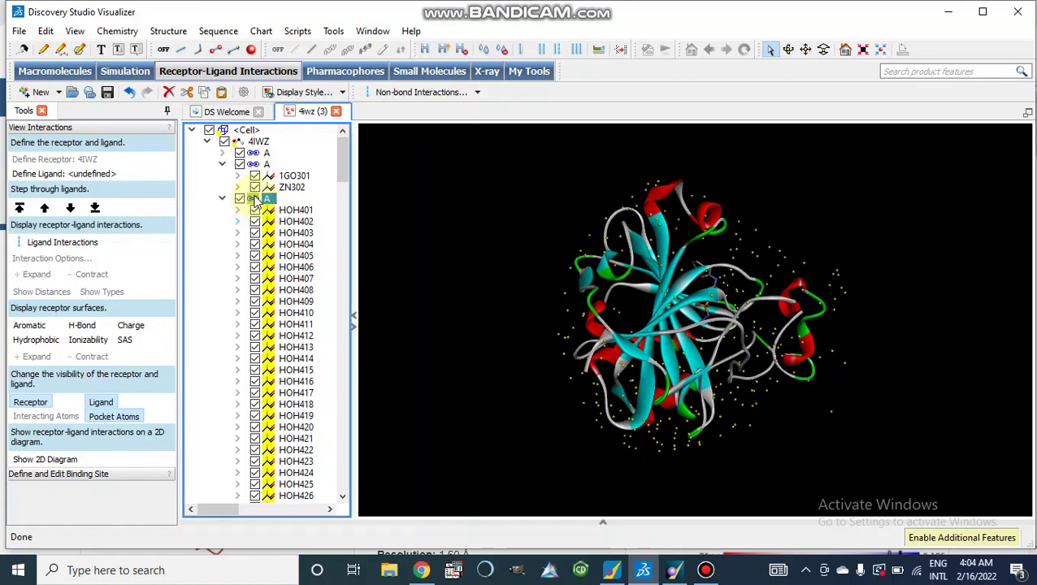
right_click(255, 199)
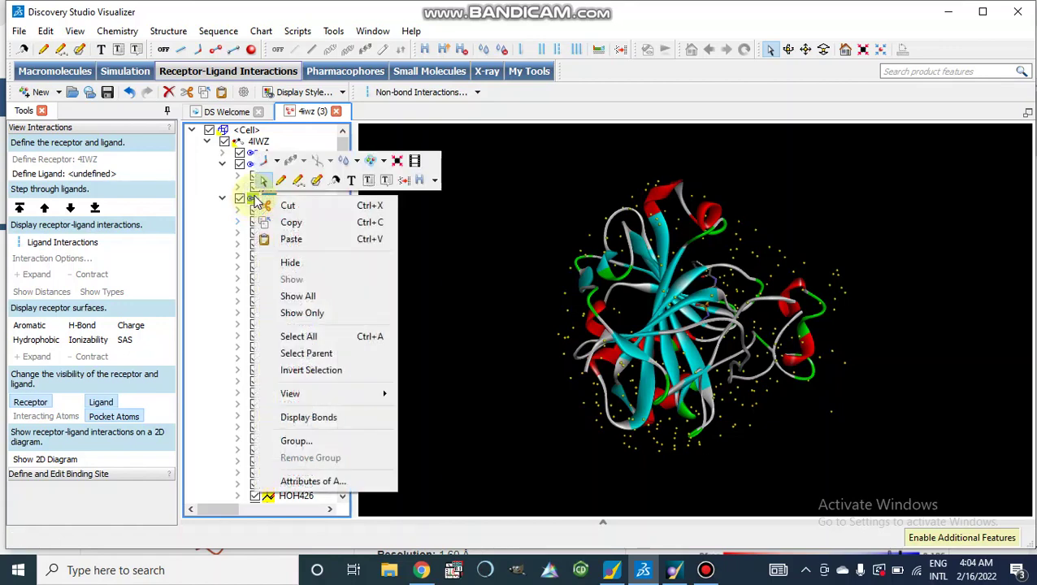
left_click(285, 208)
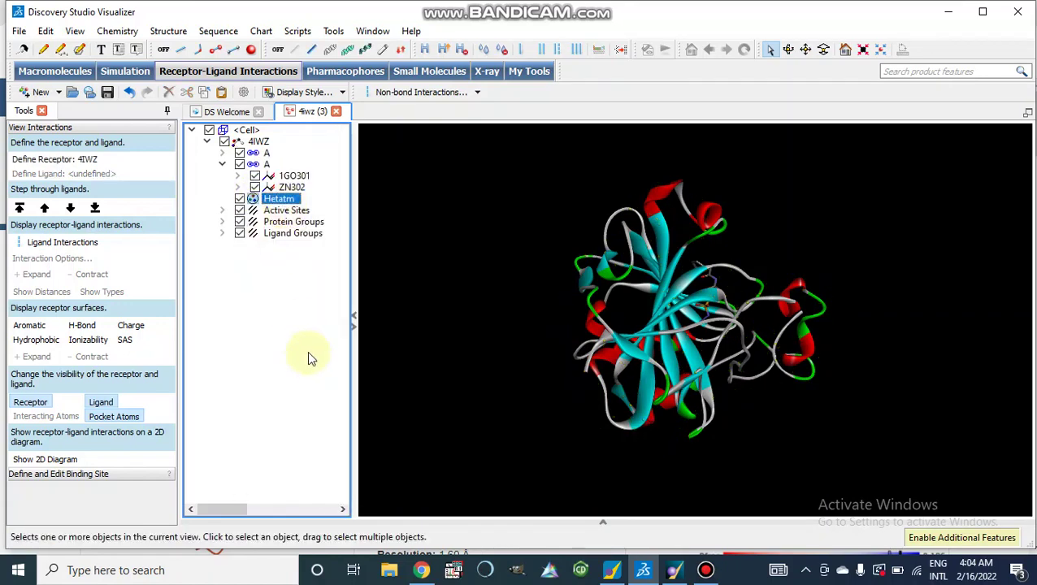
left_click(251, 314)
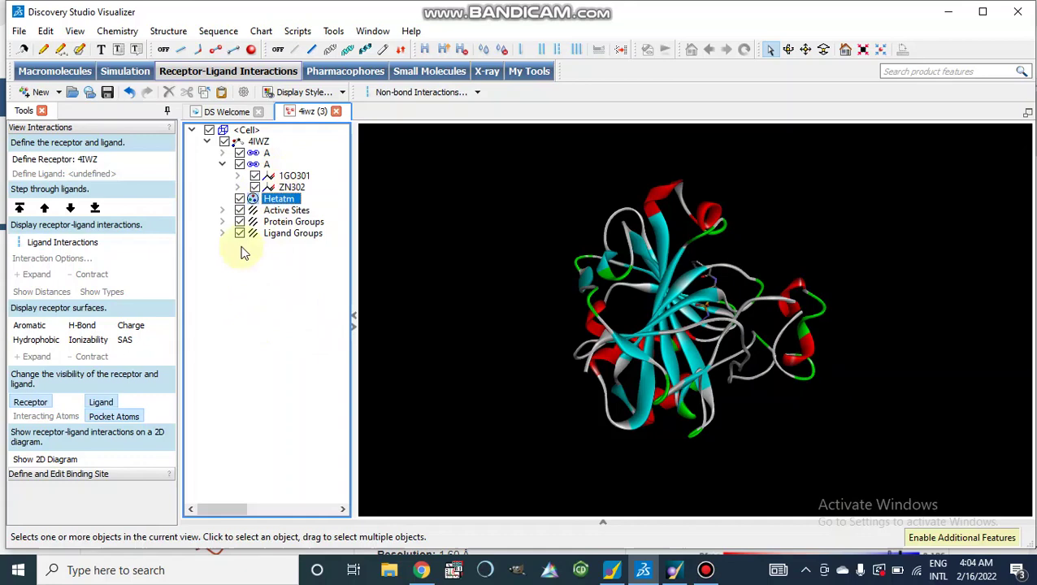
Save the cleaned protein as a Sybyl MOL2 file in Desktop\Dock
left_click(19, 33)
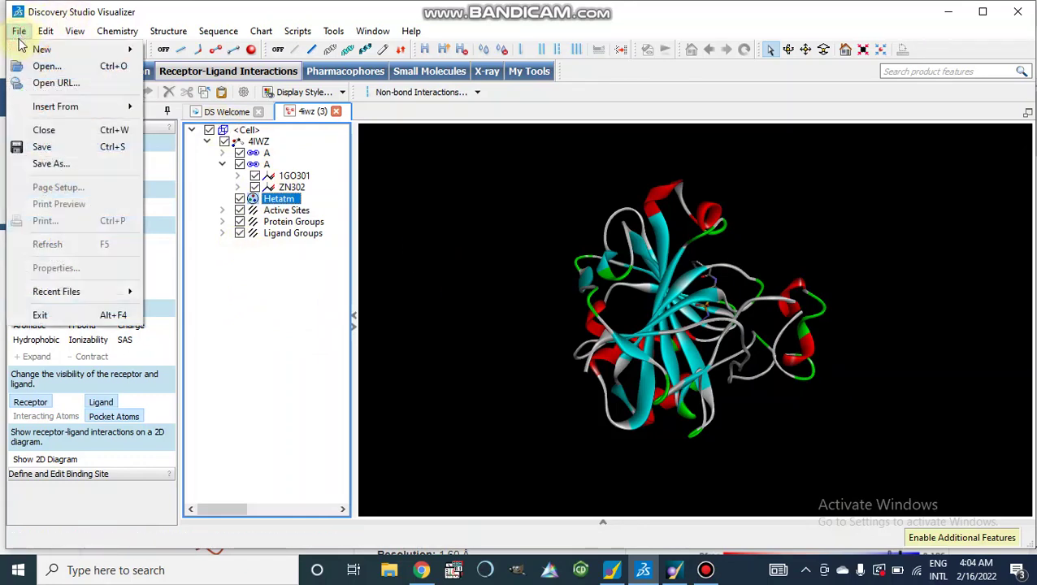
left_click(41, 163)
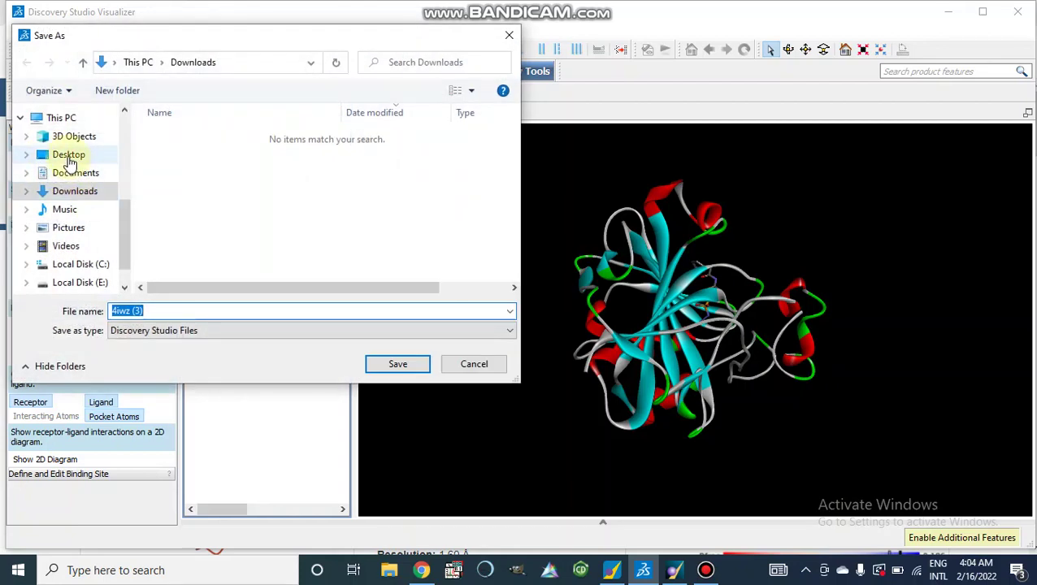
left_click(69, 159)
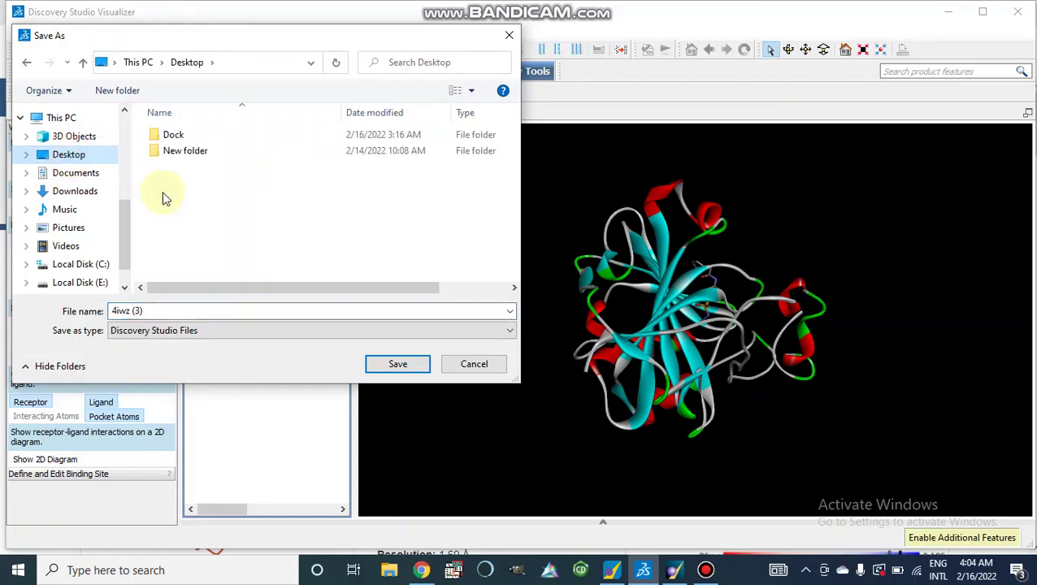
double_click(184, 140)
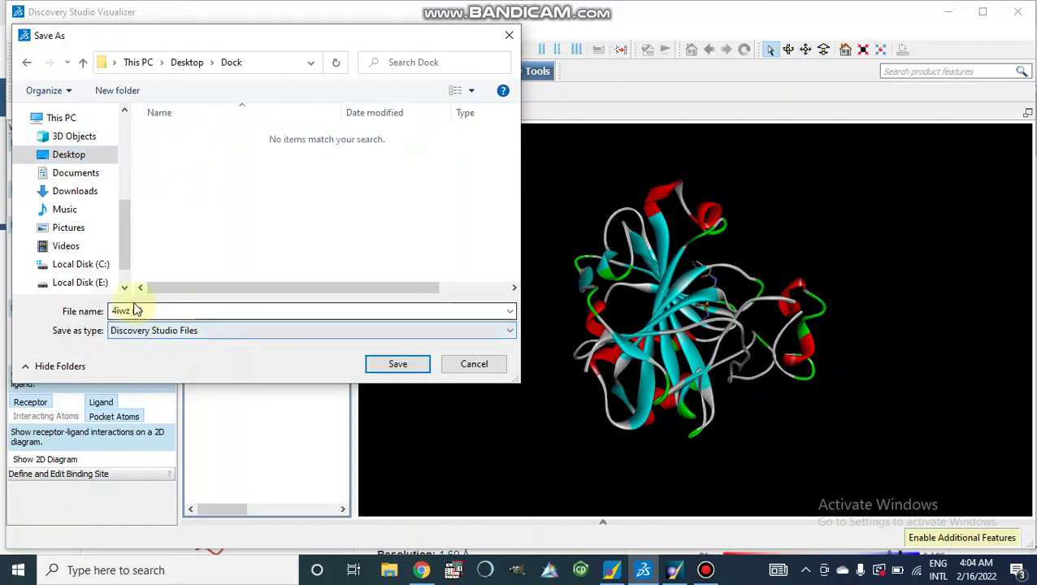
left_click(270, 330)
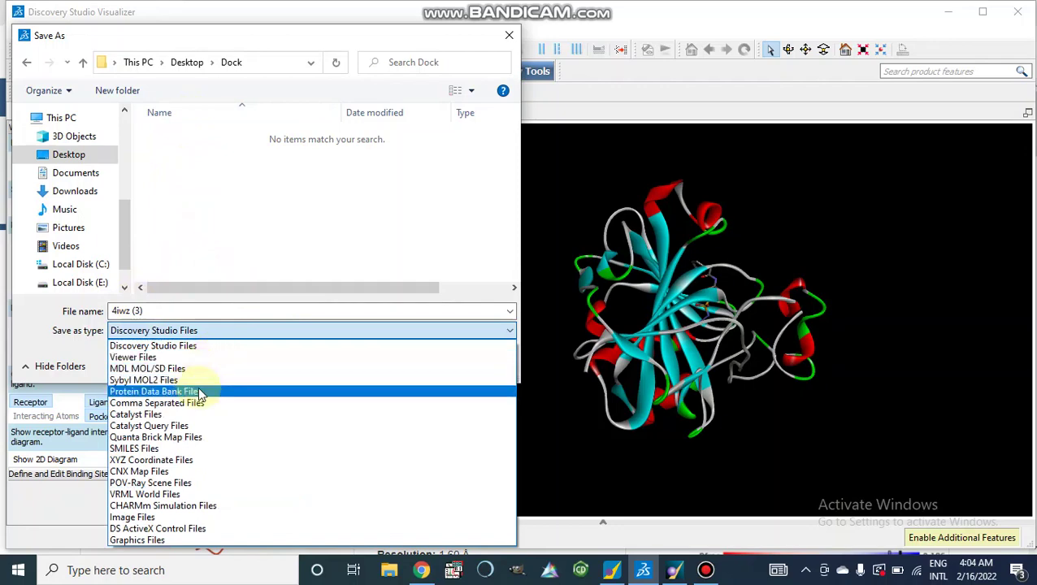
left_click(188, 380)
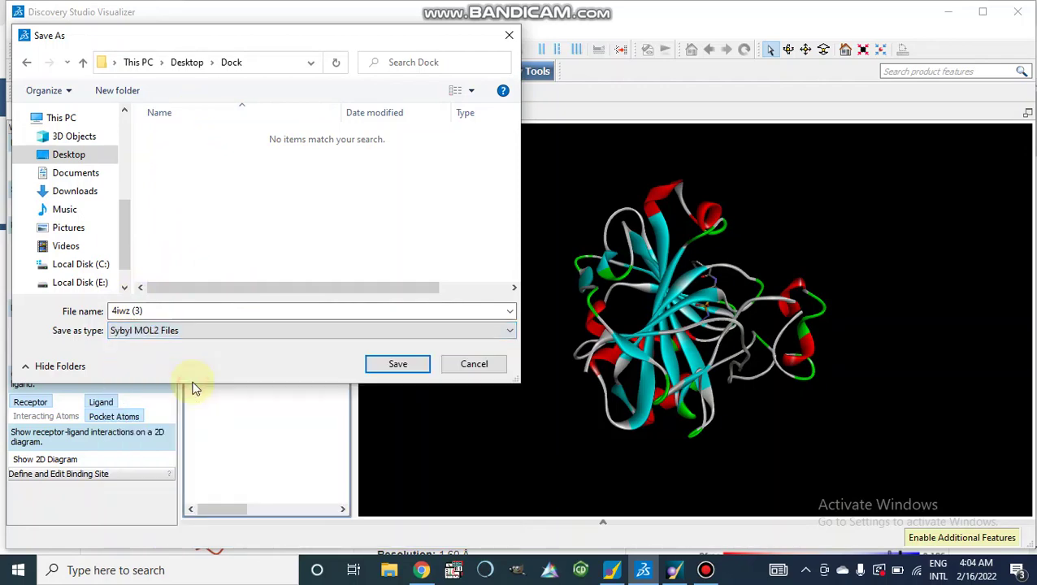
left_click(395, 364)
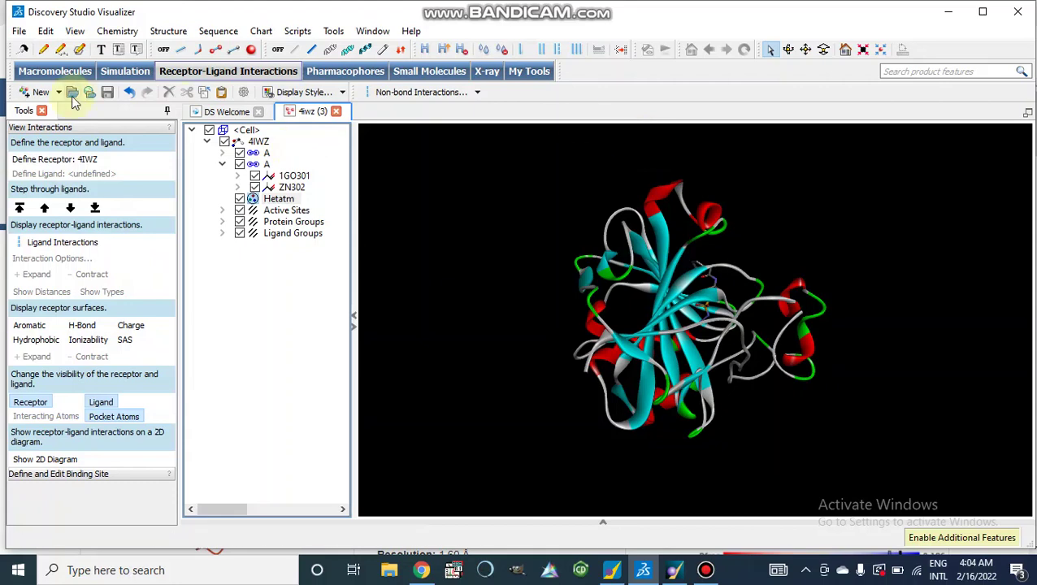
Save another Sybyl MOL2 copy into E:\MOE All\MOE_2008\bin-i4w9\DOCK
left_click(19, 32)
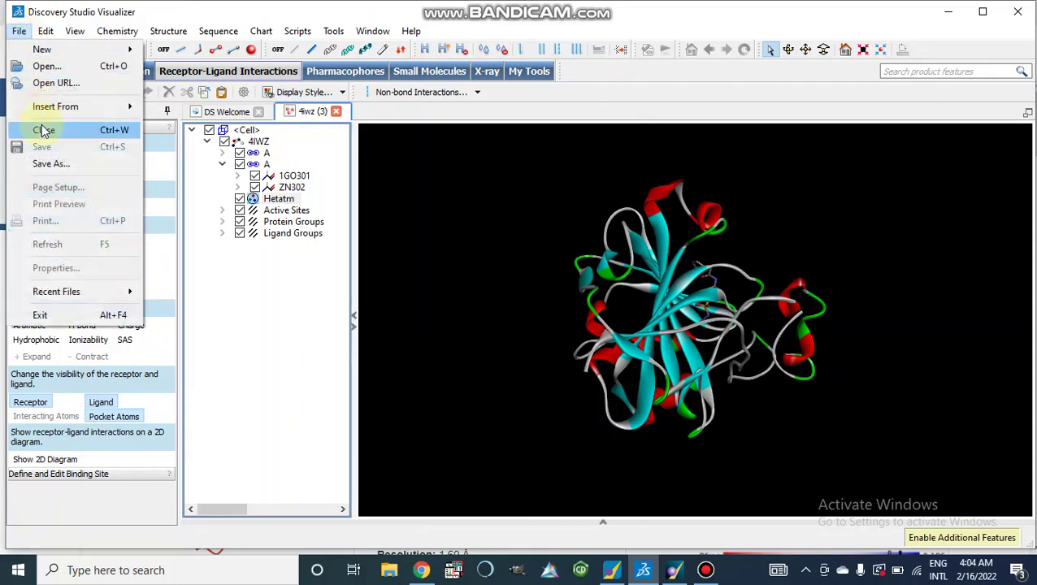
left_click(40, 166)
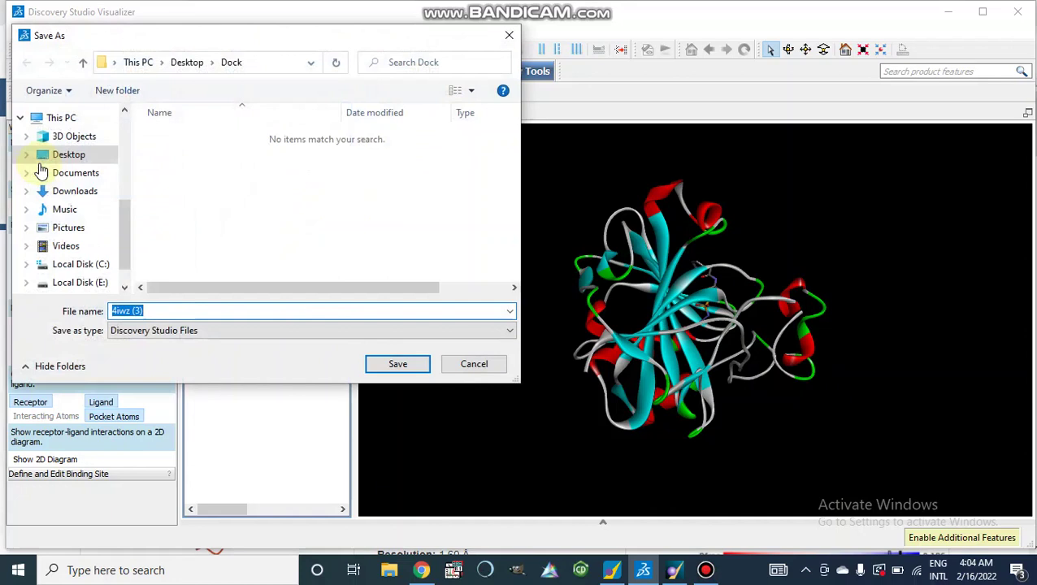
left_click(84, 282)
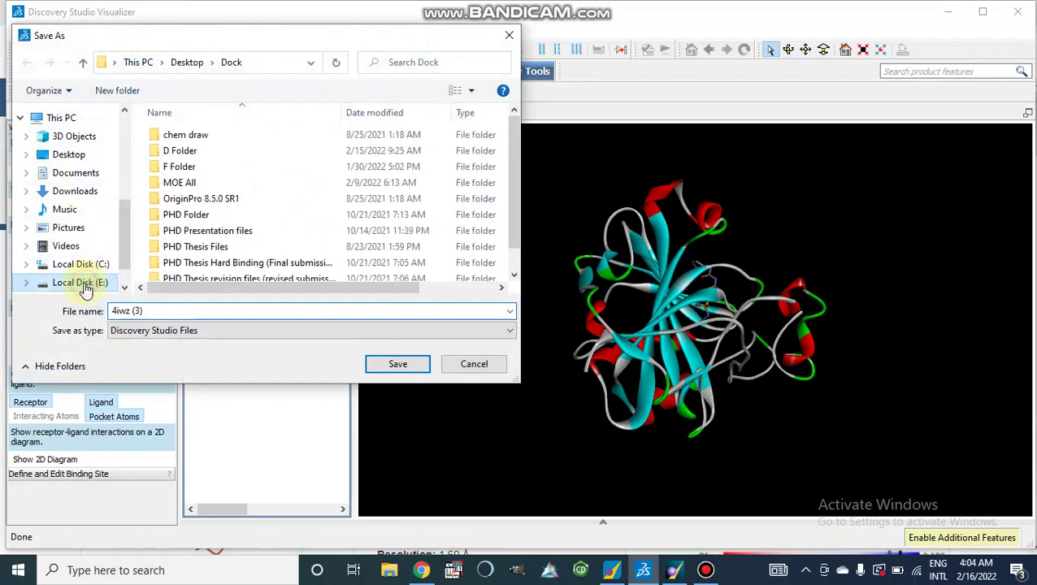
left_click(173, 187)
double_click(173, 187)
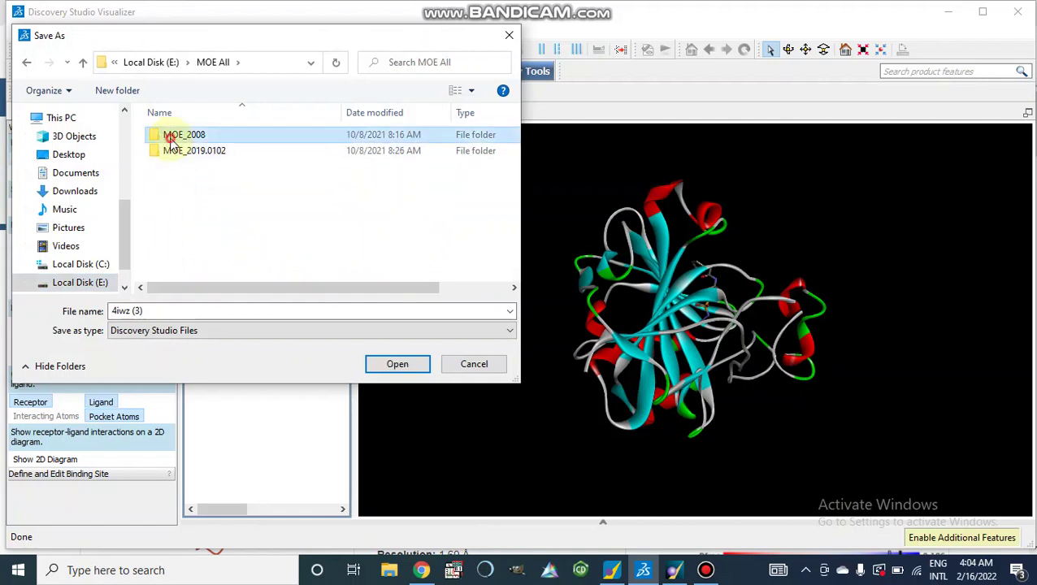
double_click(170, 139)
left_click(173, 169)
double_click(173, 168)
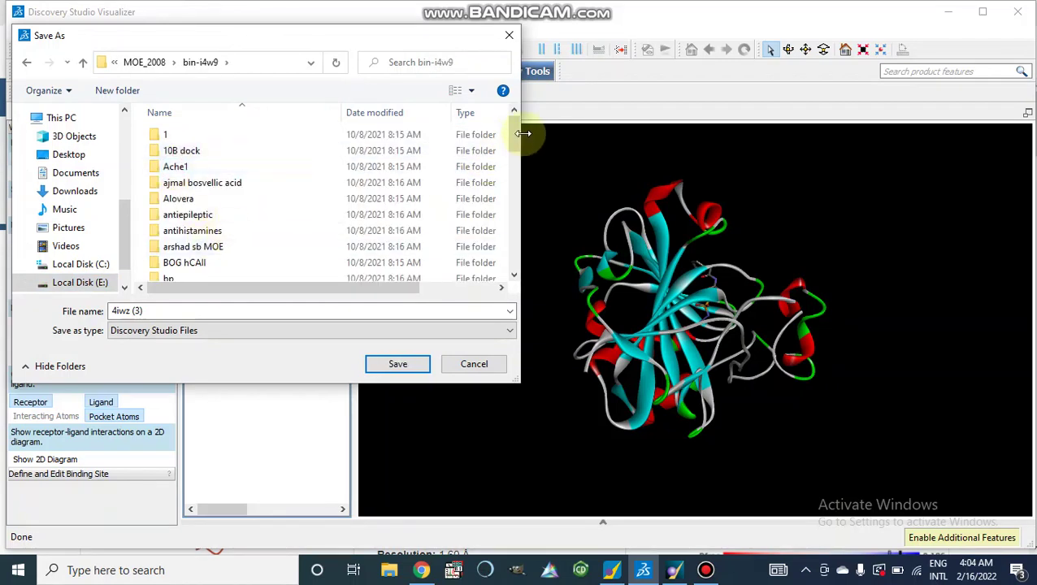
scroll(516, 134, "down", 1)
scroll(516, 146, "down", 1)
scroll(515, 160, "down", 1)
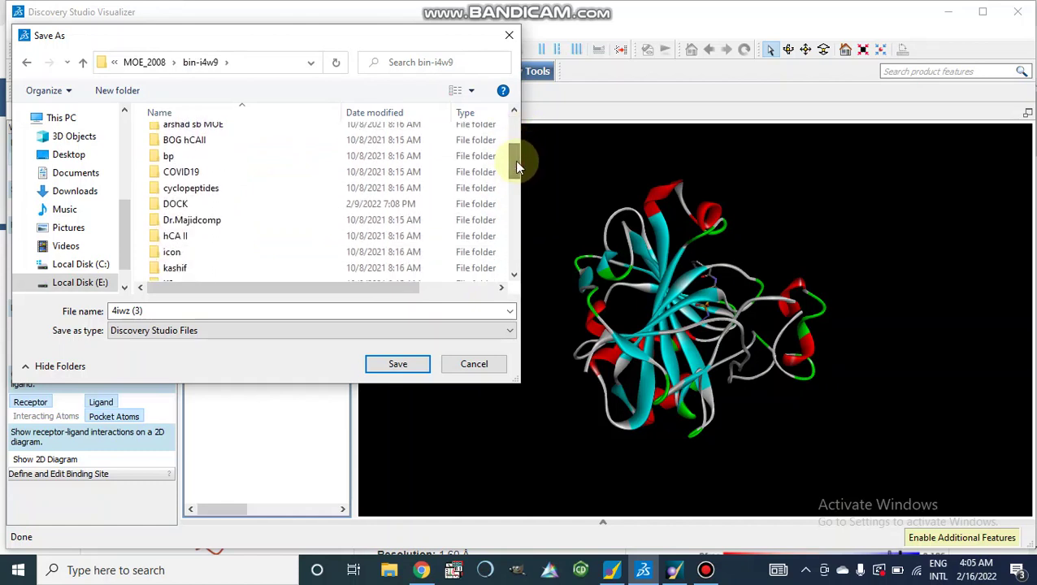
double_click(178, 205)
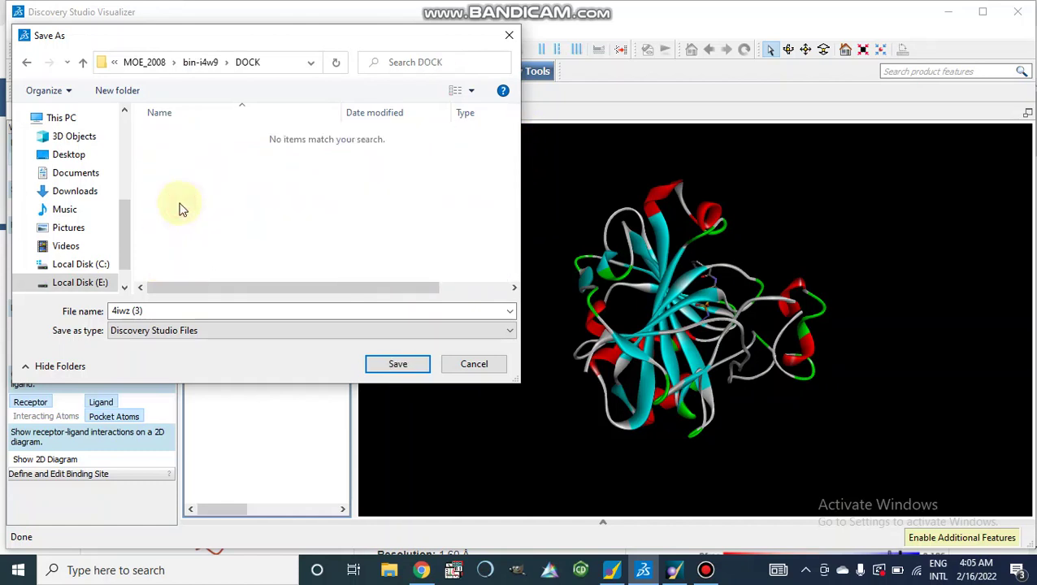
left_click(295, 332)
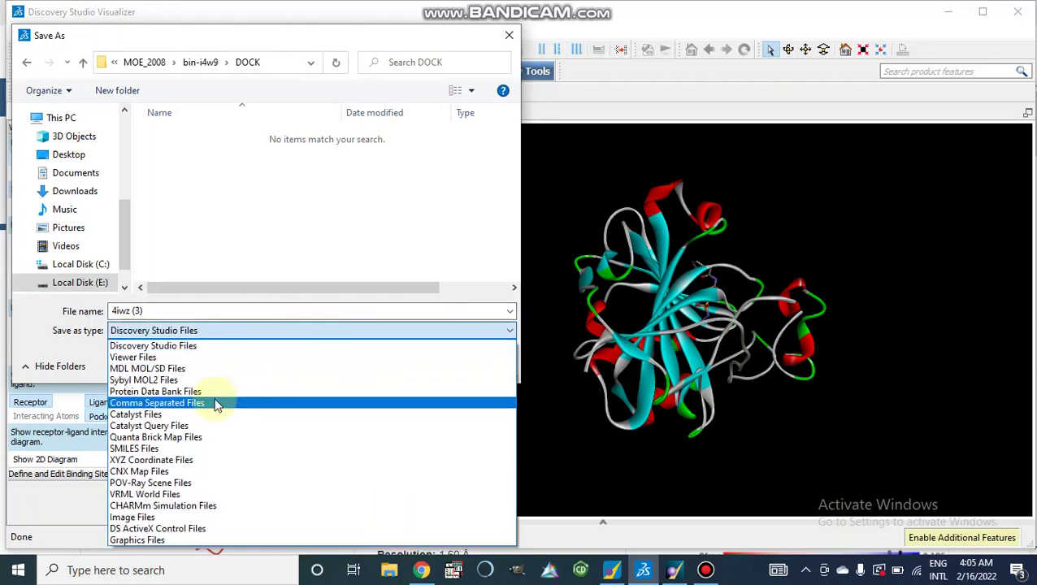
left_click(210, 382)
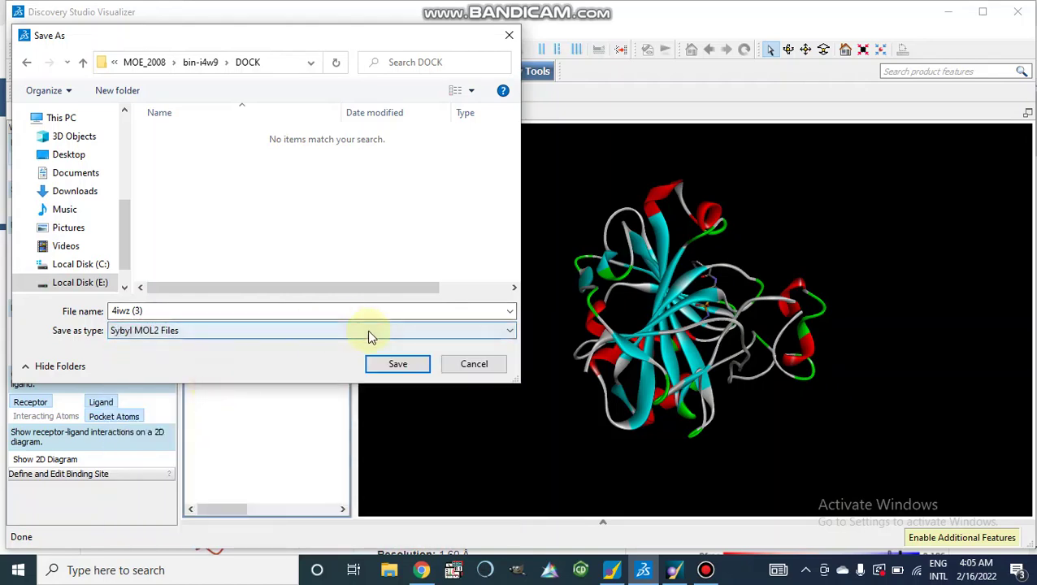
left_click(389, 364)
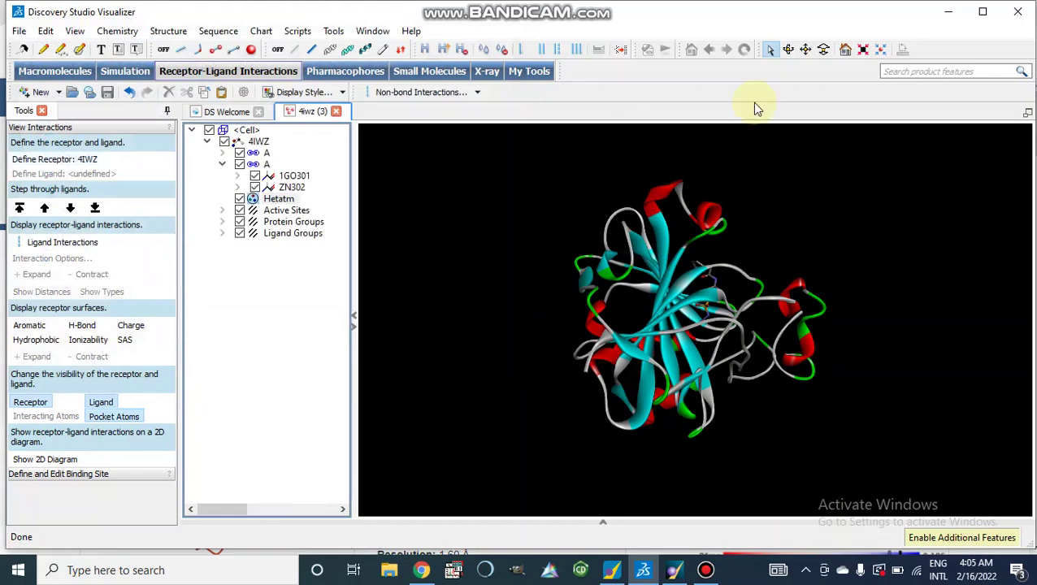
In MOE 2019, set Desktop\Dock as working folder and load 4iwz (3).mol2
left_click(950, 17)
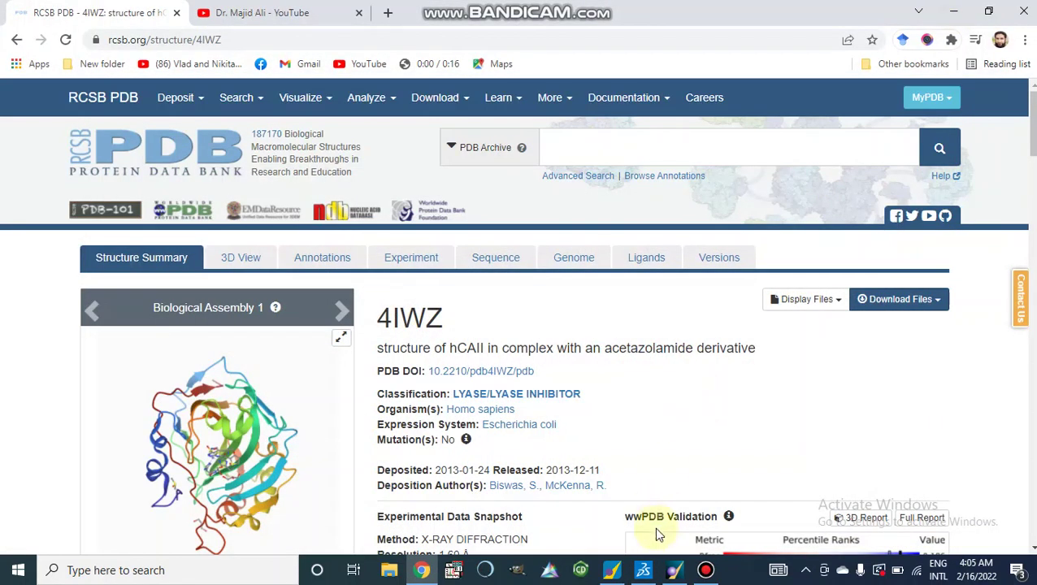
left_click(616, 571)
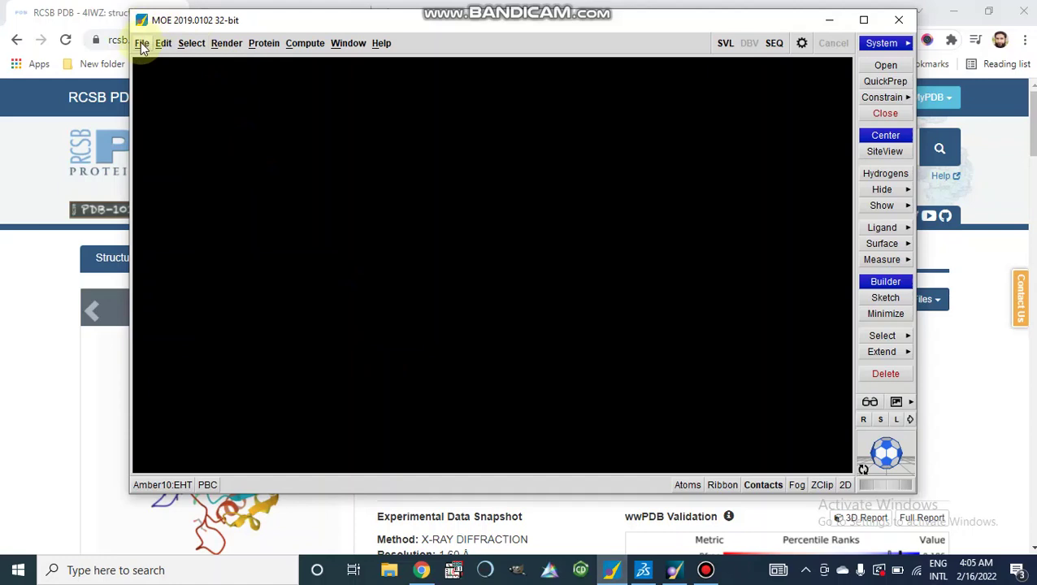
left_click(141, 45)
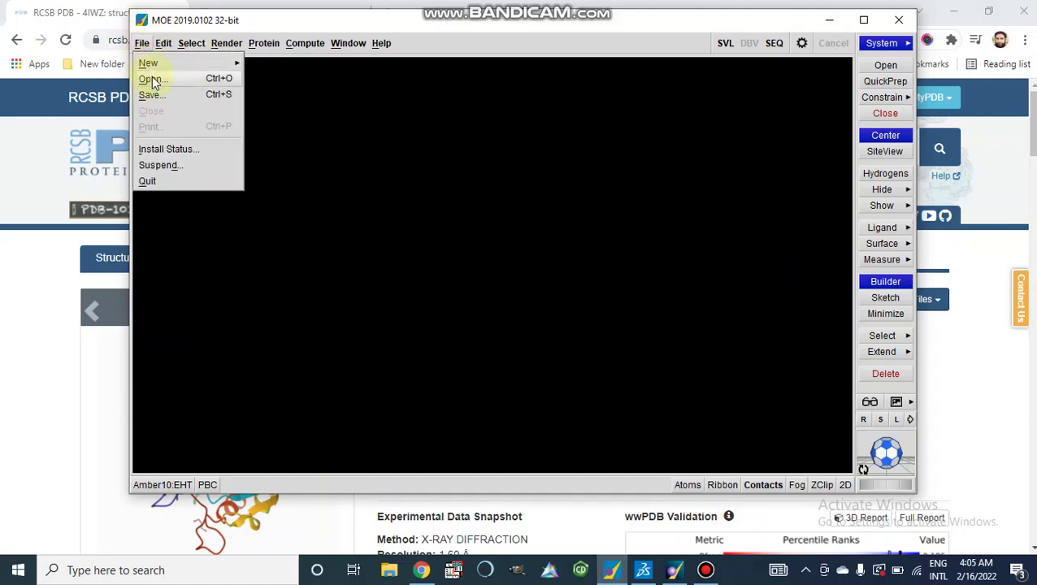
left_click(152, 80)
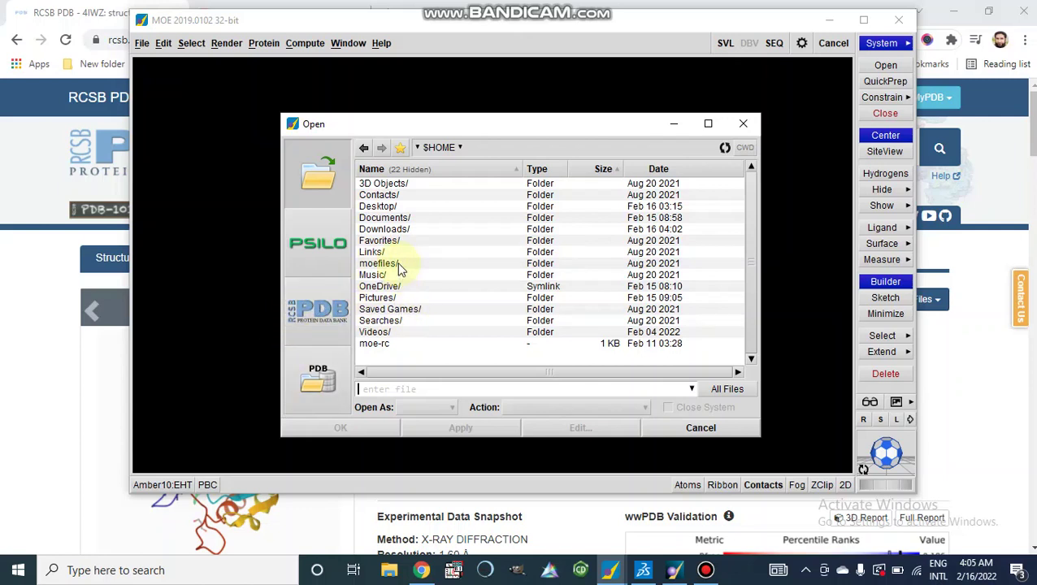
double_click(376, 208)
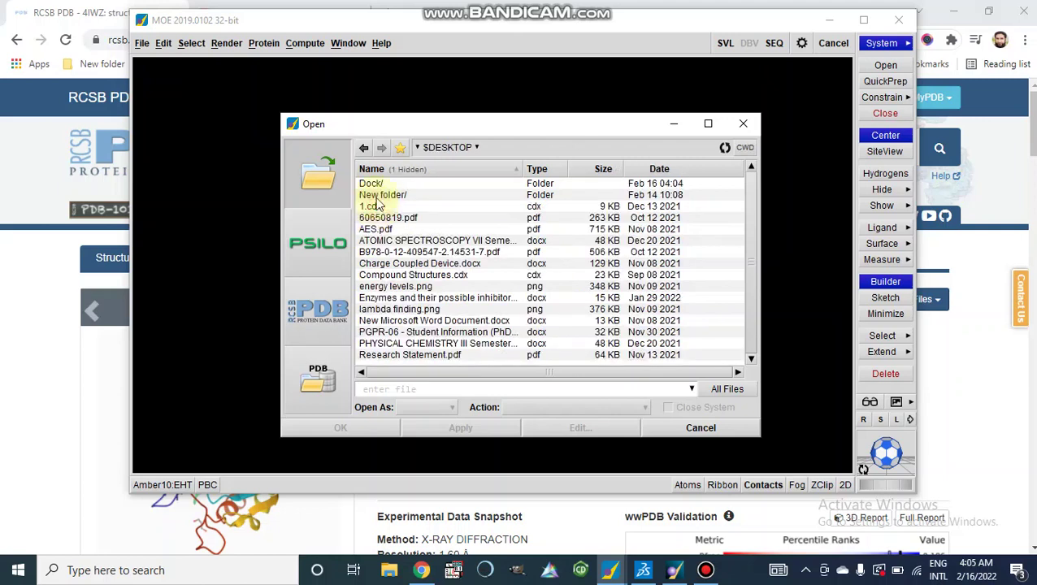
double_click(372, 184)
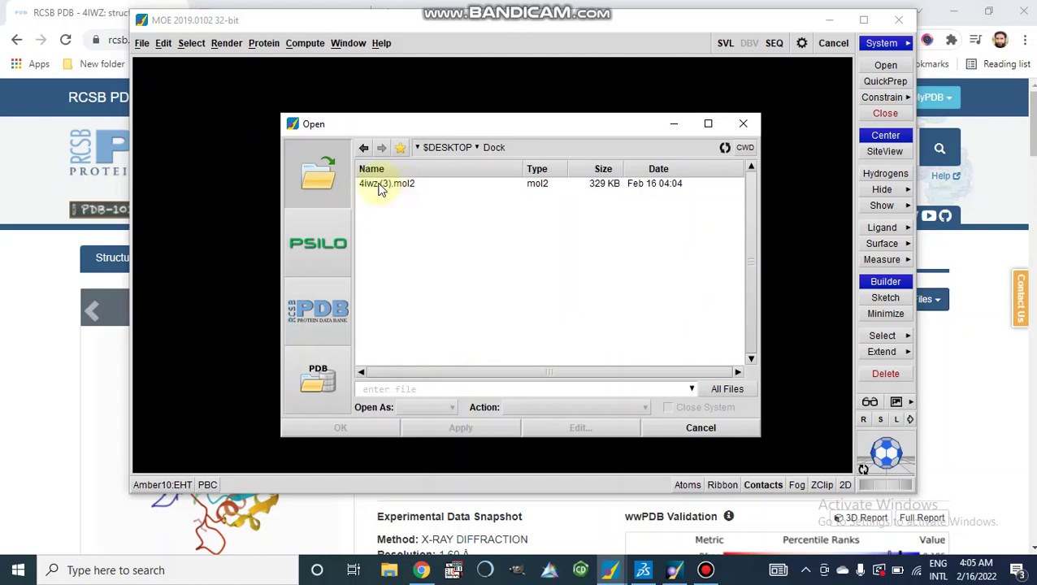
left_click(745, 154)
double_click(387, 187)
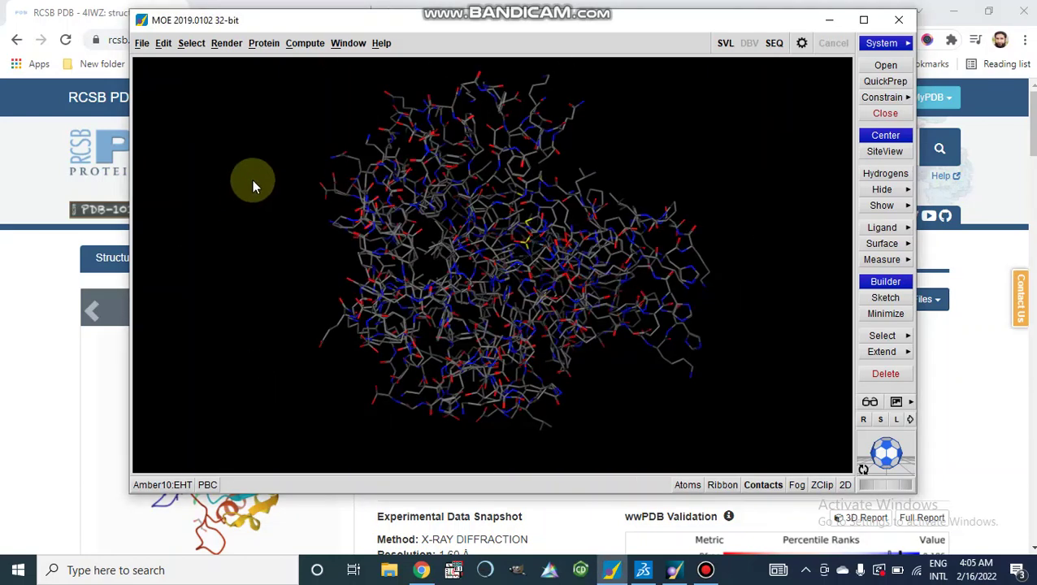
Run QuickPrep with default settings on 4IWZ, then minimize MOE 2019
left_click(298, 42)
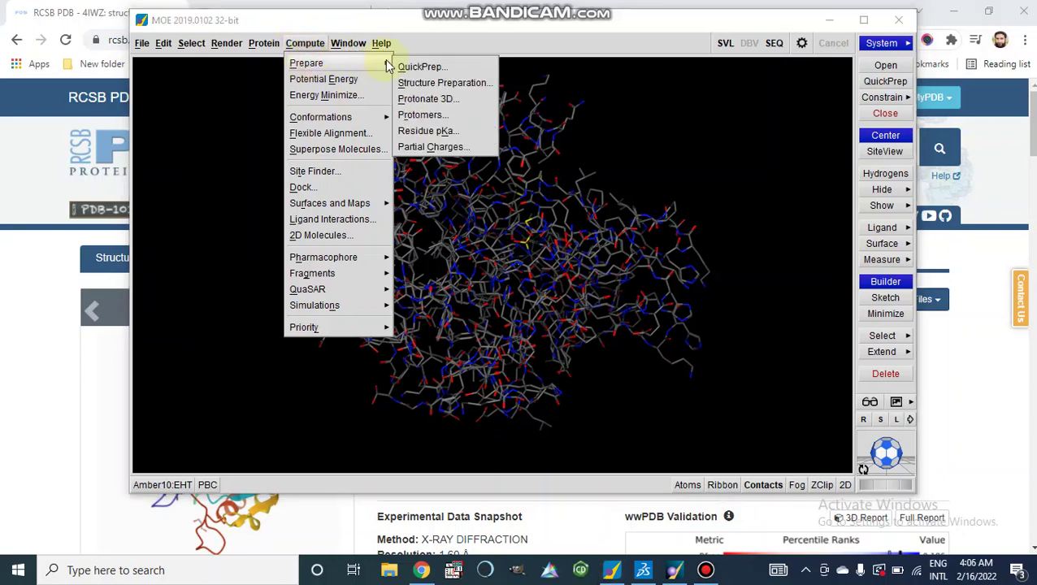
mouse_move(307, 63)
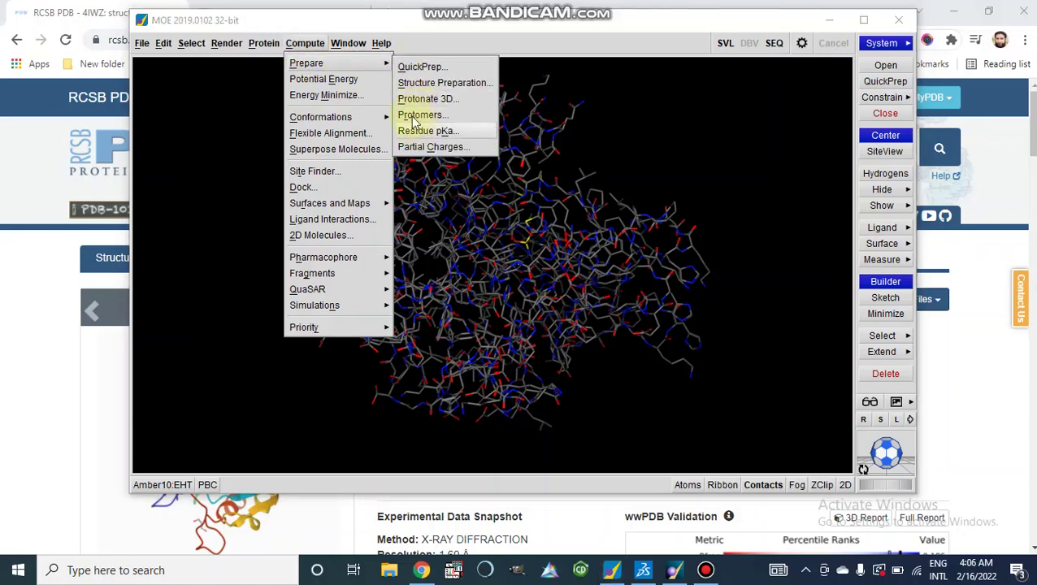
left_click(412, 70)
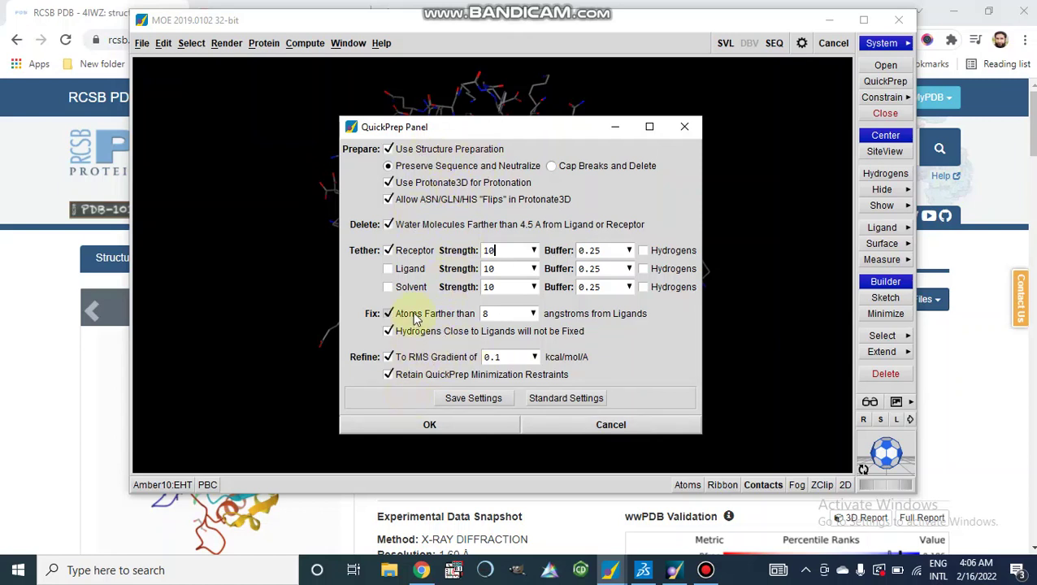
left_click(428, 429)
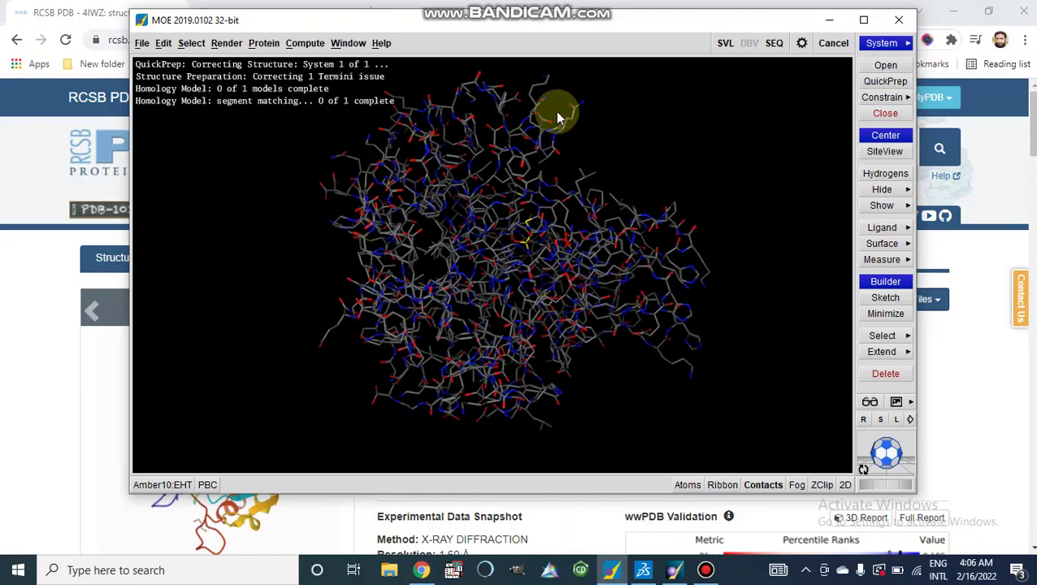
left_click(304, 45)
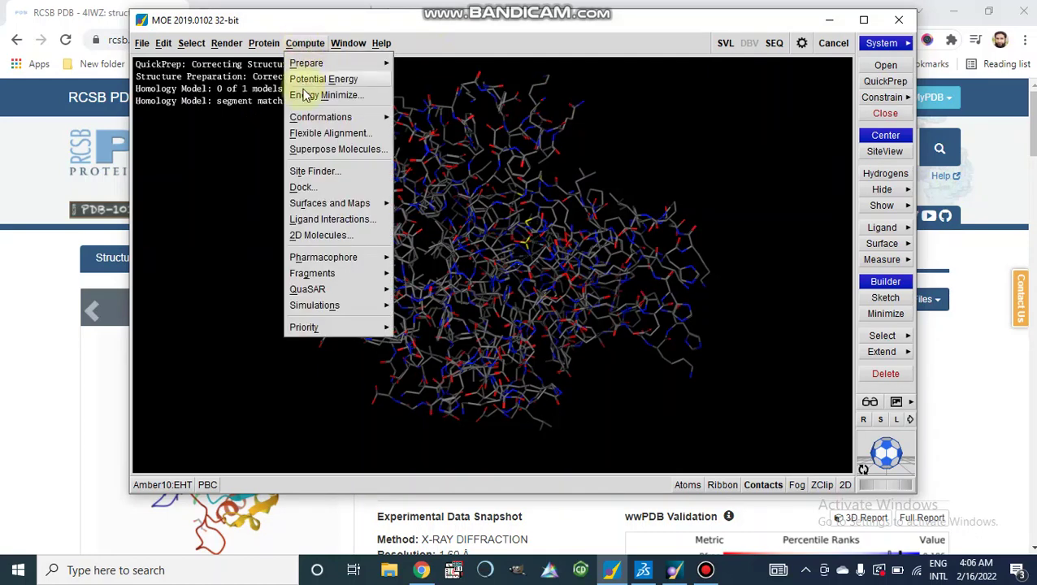
left_click(239, 258)
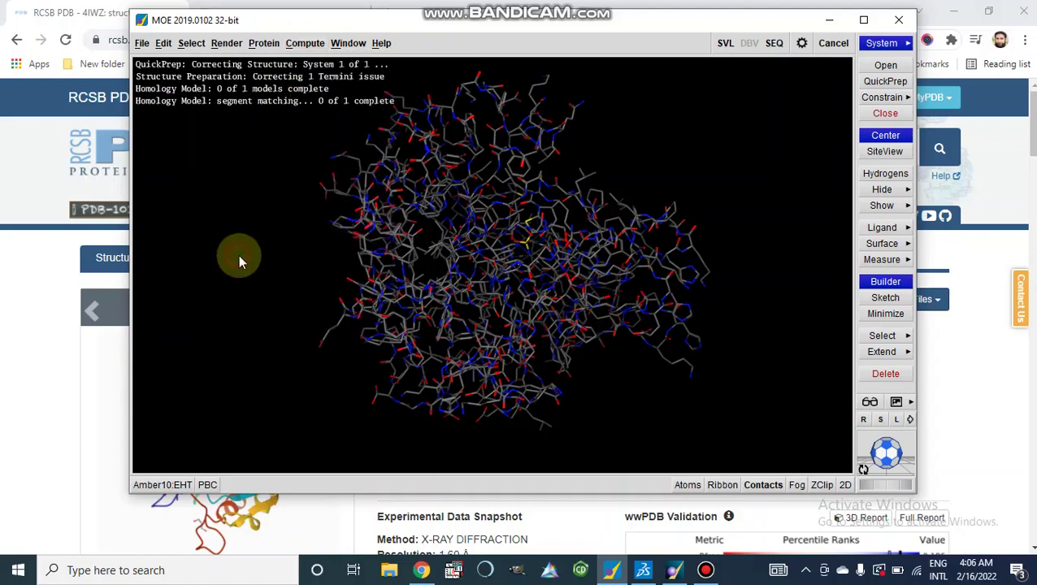
left_click(829, 19)
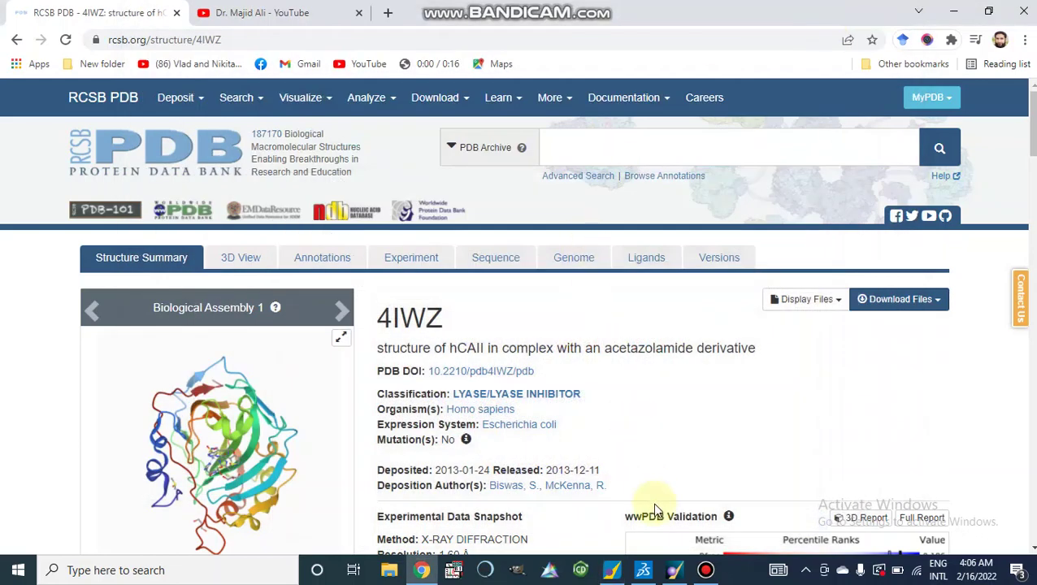
In MOE 2008, make DOCK the working directory and load 4iwz (3).mol2
left_click(671, 571)
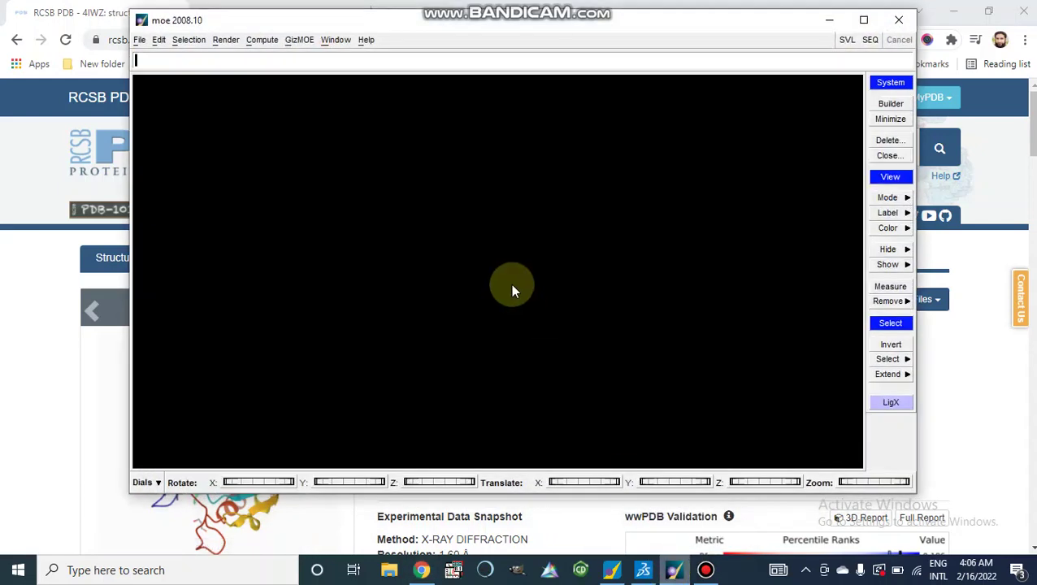
left_click(143, 43)
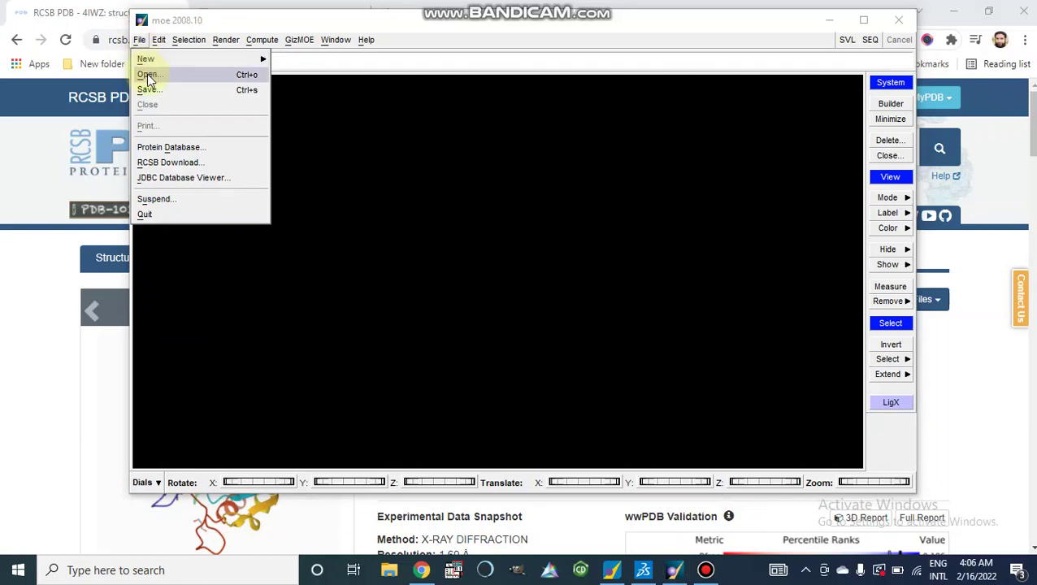
left_click(147, 77)
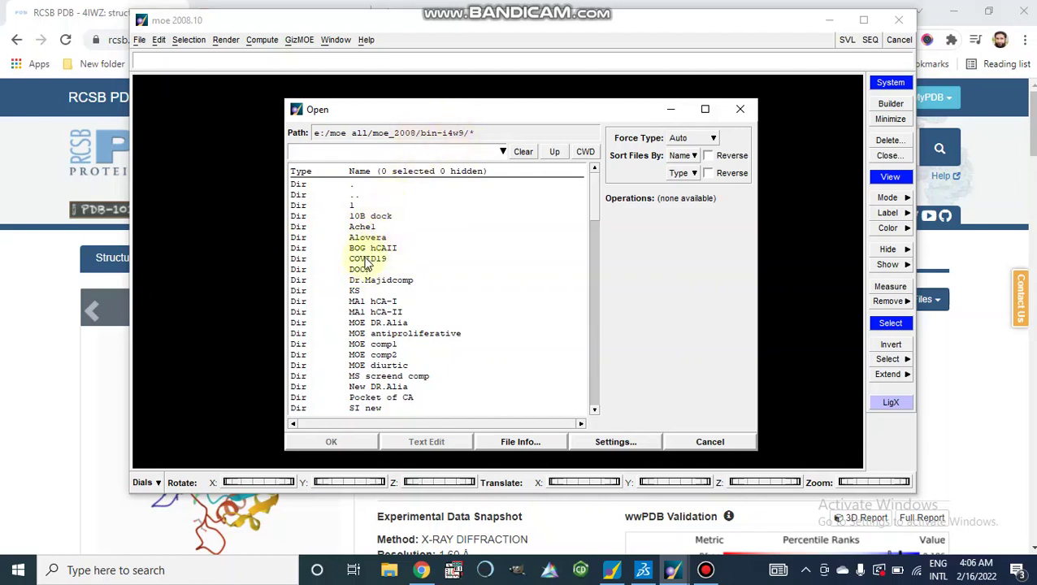
left_click(361, 271)
double_click(361, 271)
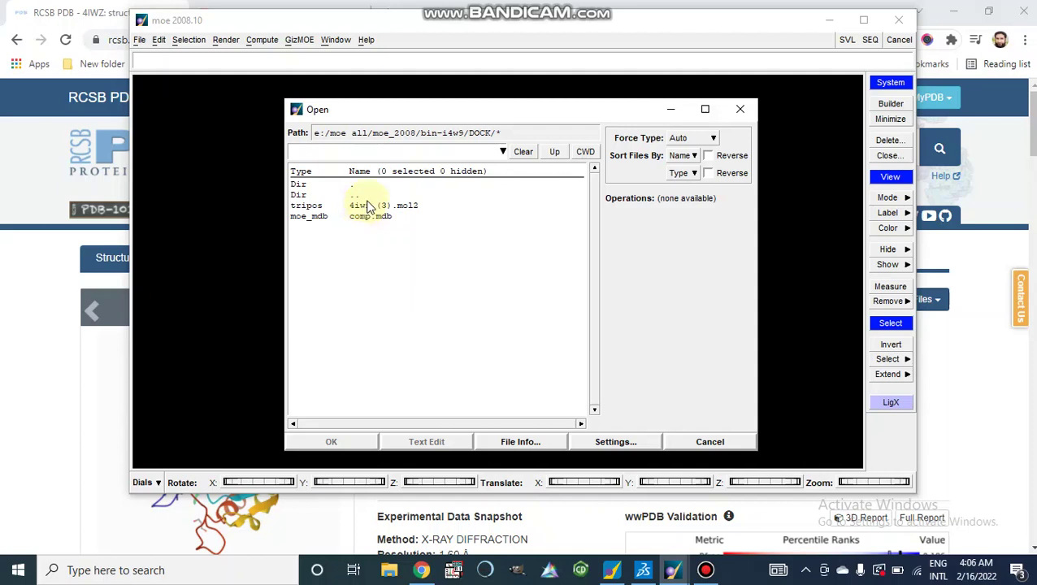
left_click(585, 150)
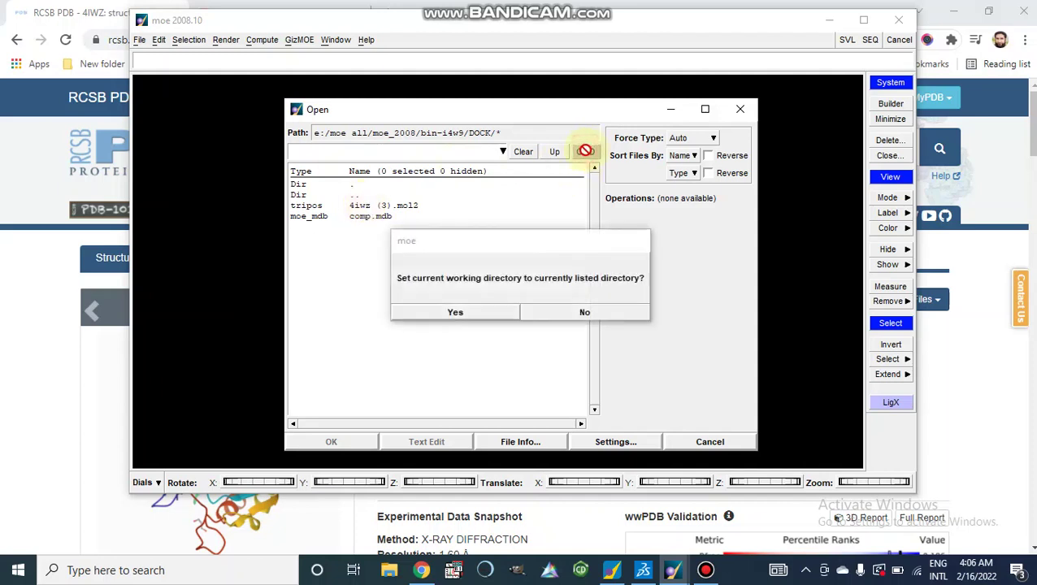
left_click(452, 314)
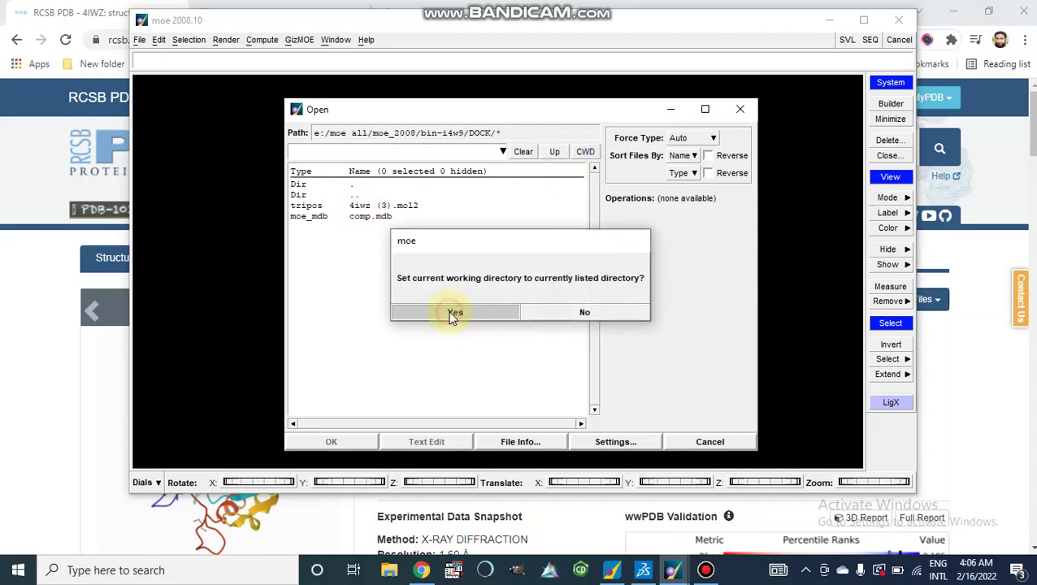
double_click(361, 212)
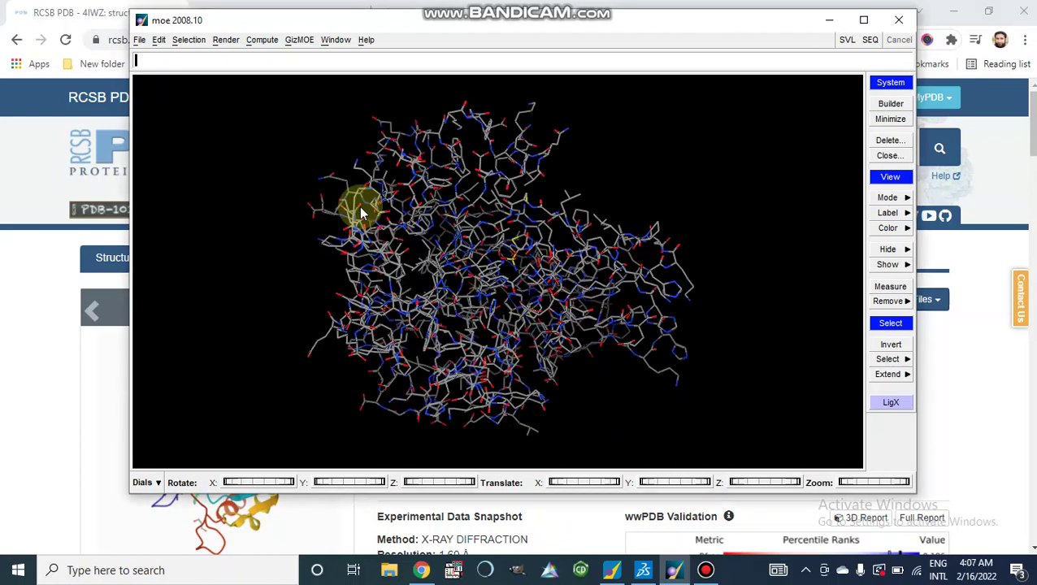
Run Protonate 3D with default settings on the 4IWZ protein
left_click(264, 42)
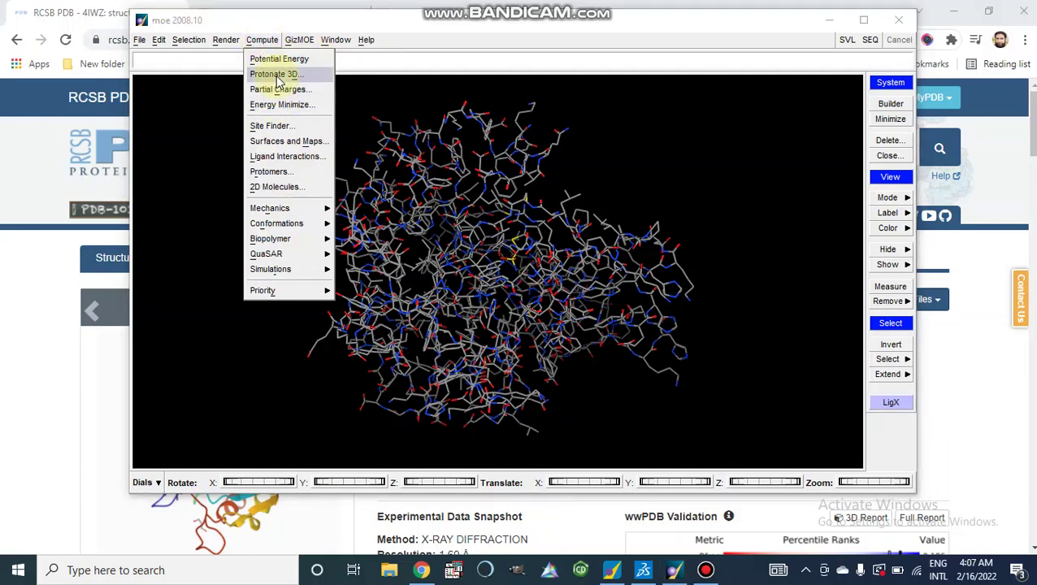
left_click(276, 74)
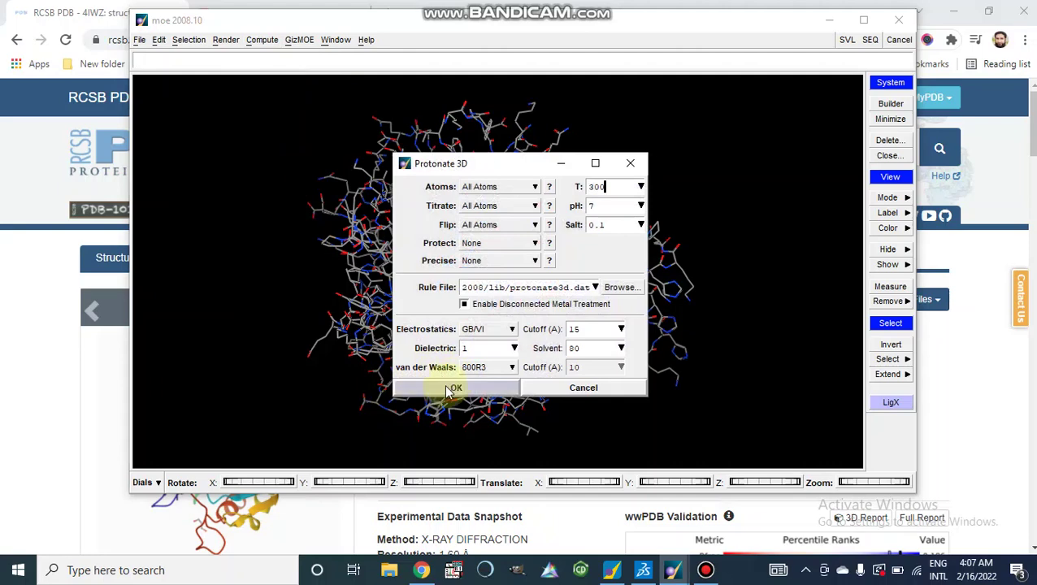
left_click(450, 389)
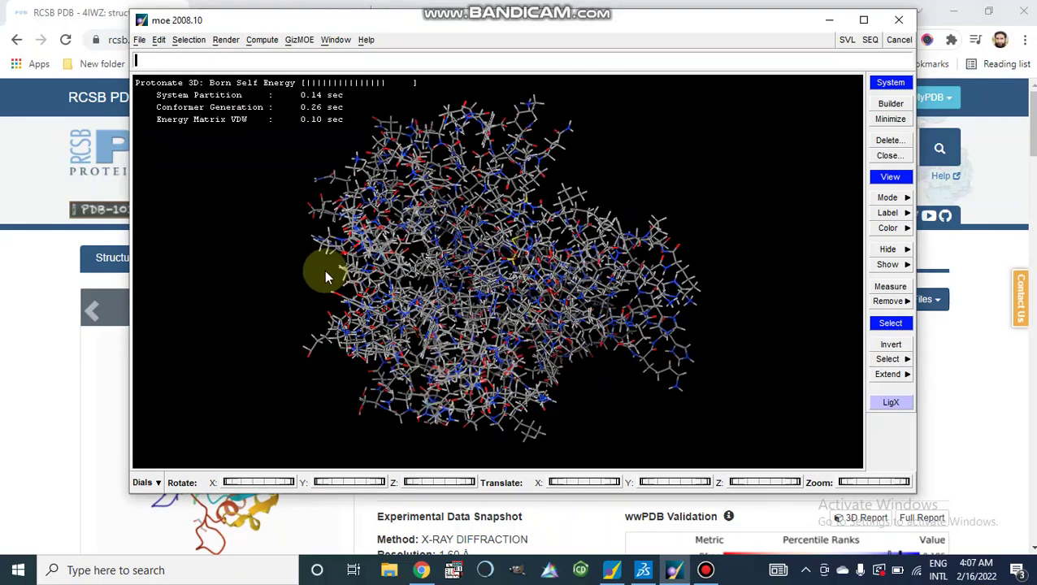
Run MMFF94x energy minimization on the protonated 4IWZ protein in MOE 2008
left_click(260, 43)
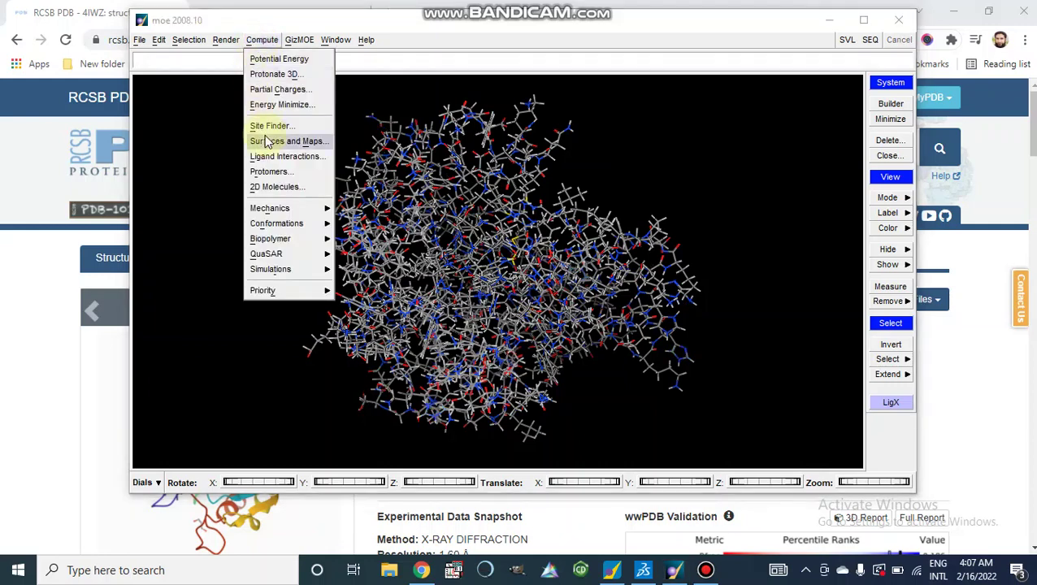
left_click(269, 106)
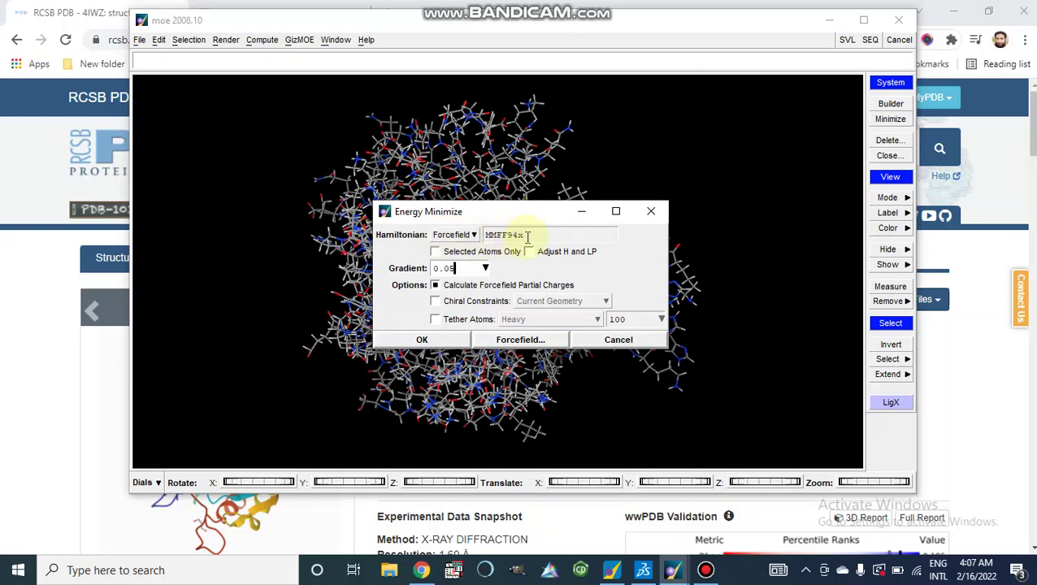
left_click(420, 341)
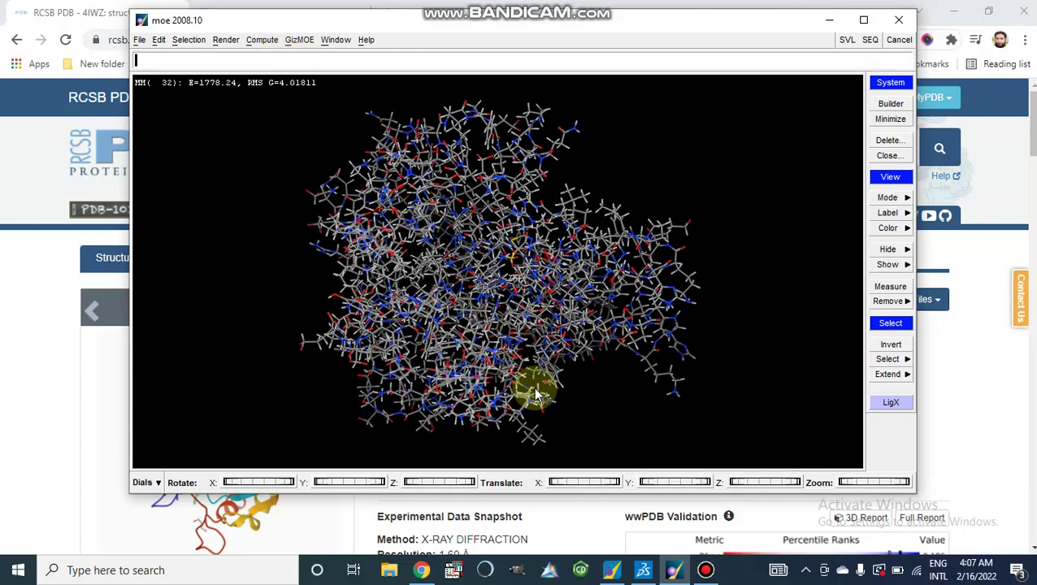
left_click(611, 572)
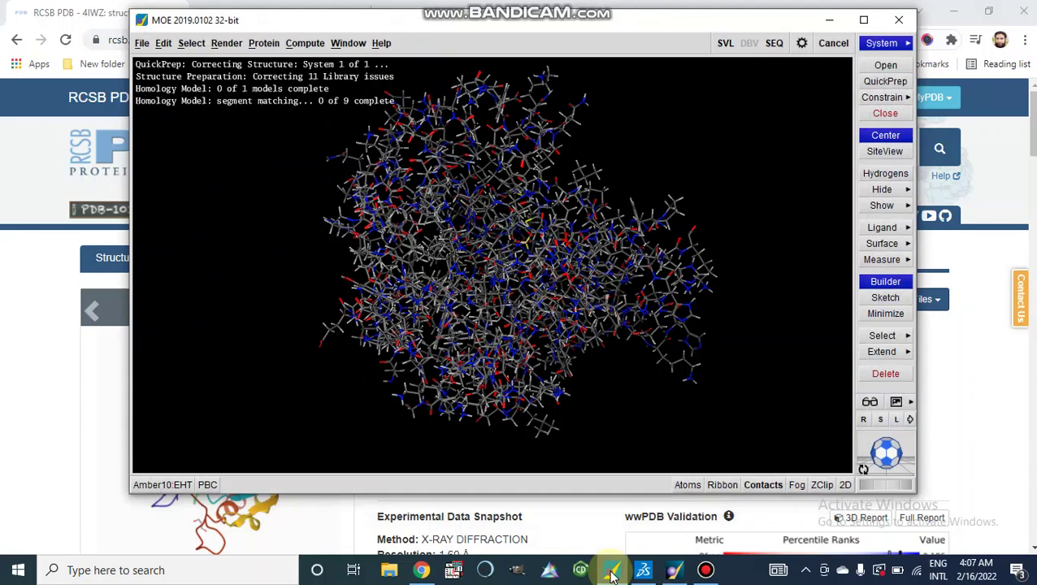